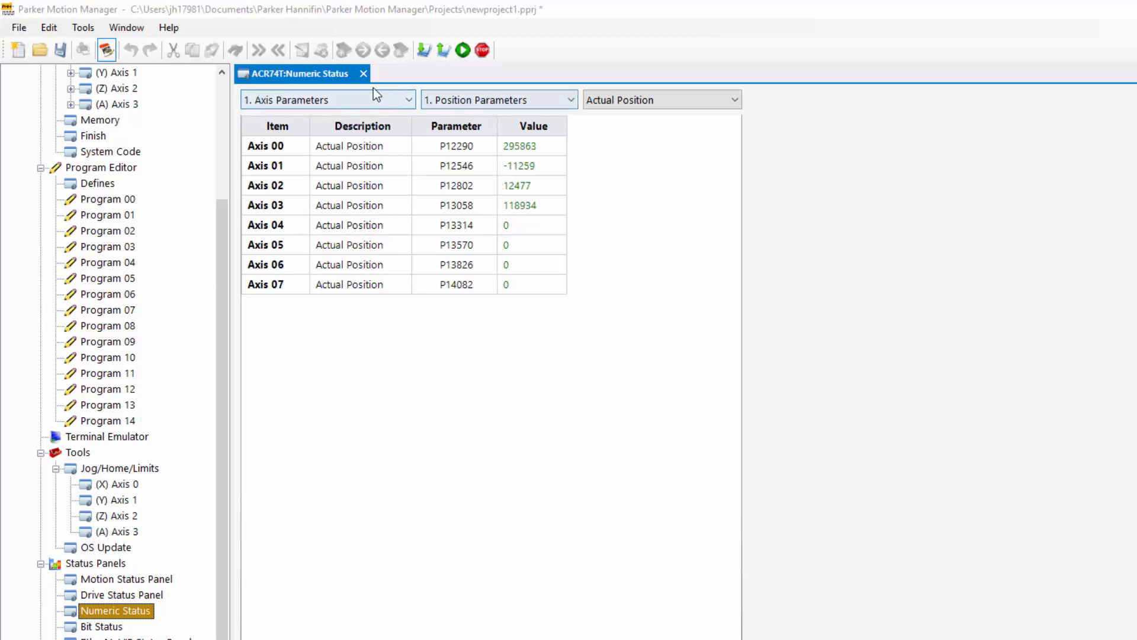
Display the 2. Master Parameters in the Numeric Status table with the Position Parameters group selected.
left_click(392, 101)
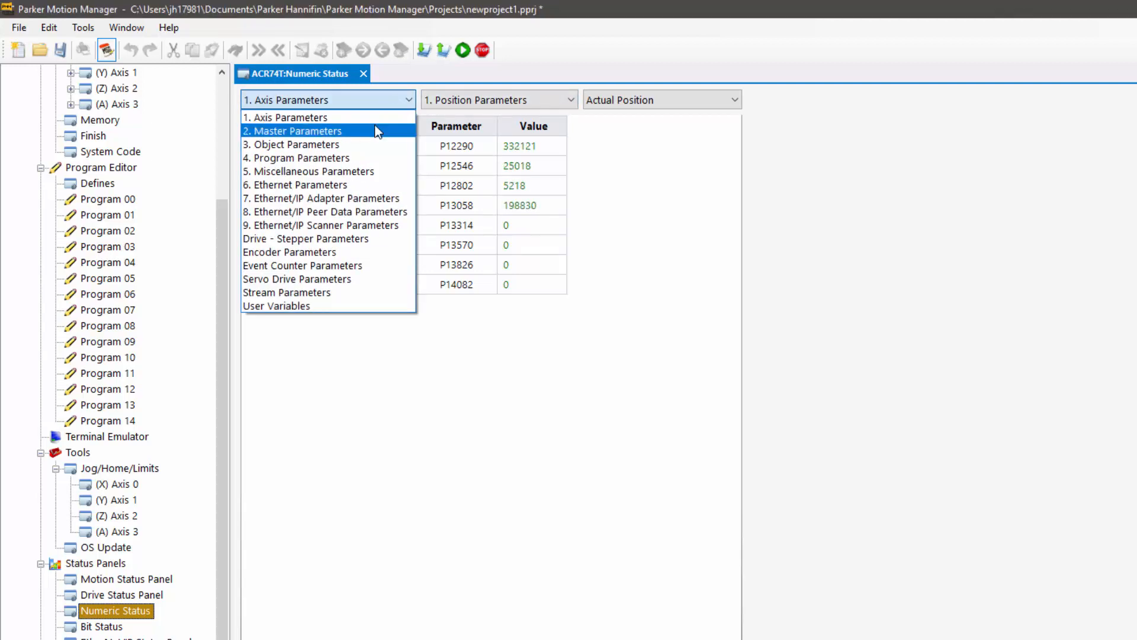
left_click(374, 134)
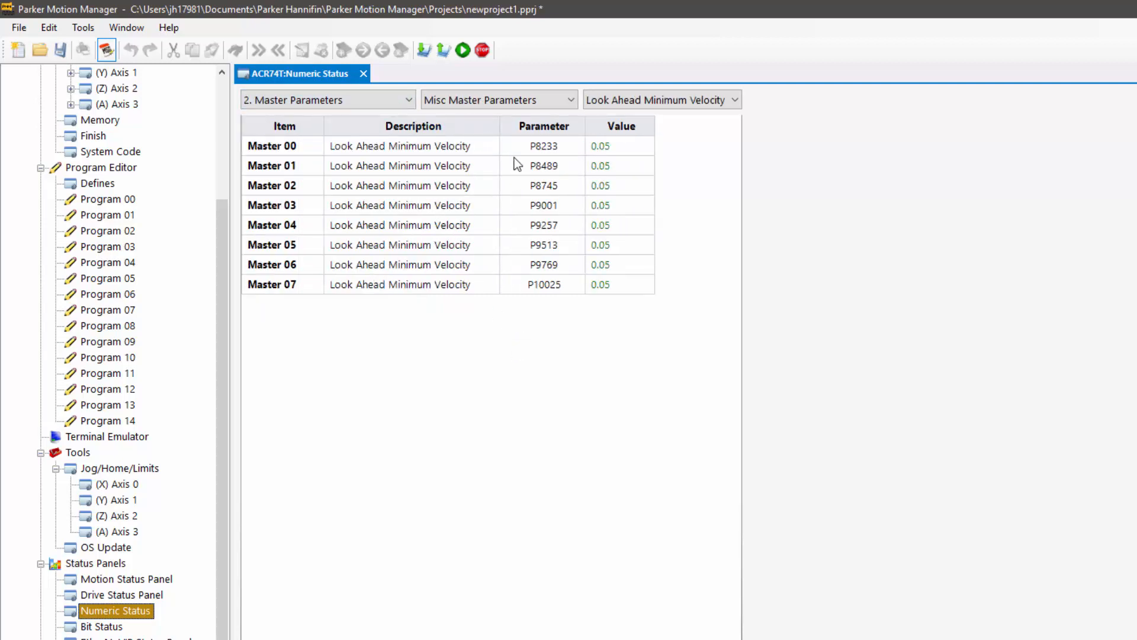
left_click(664, 98)
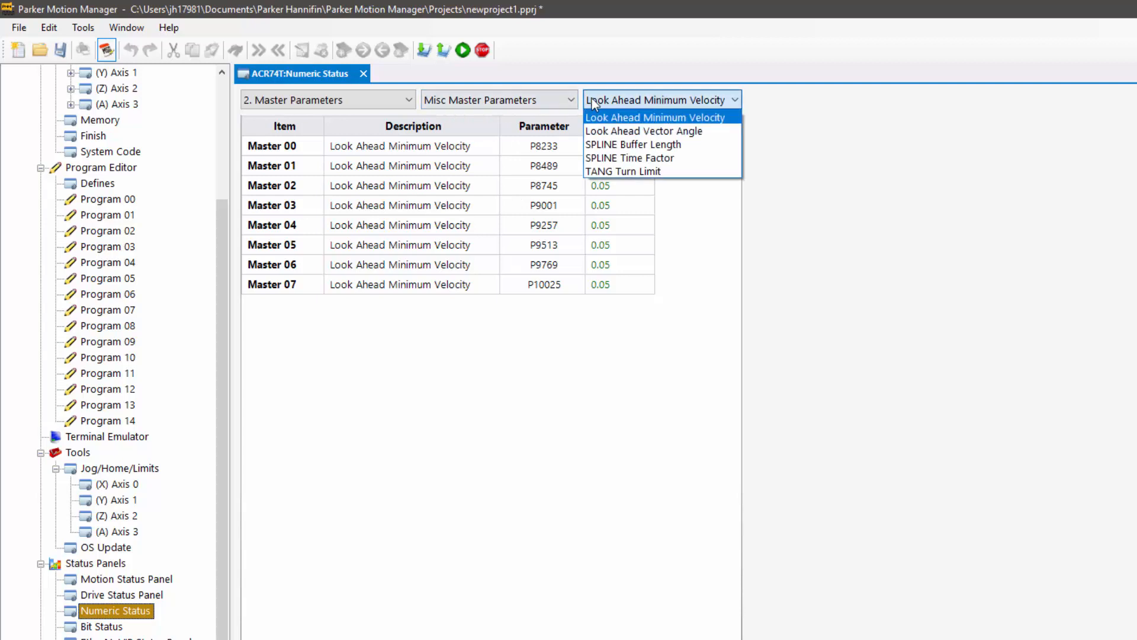
left_click(552, 99)
left_click(551, 98)
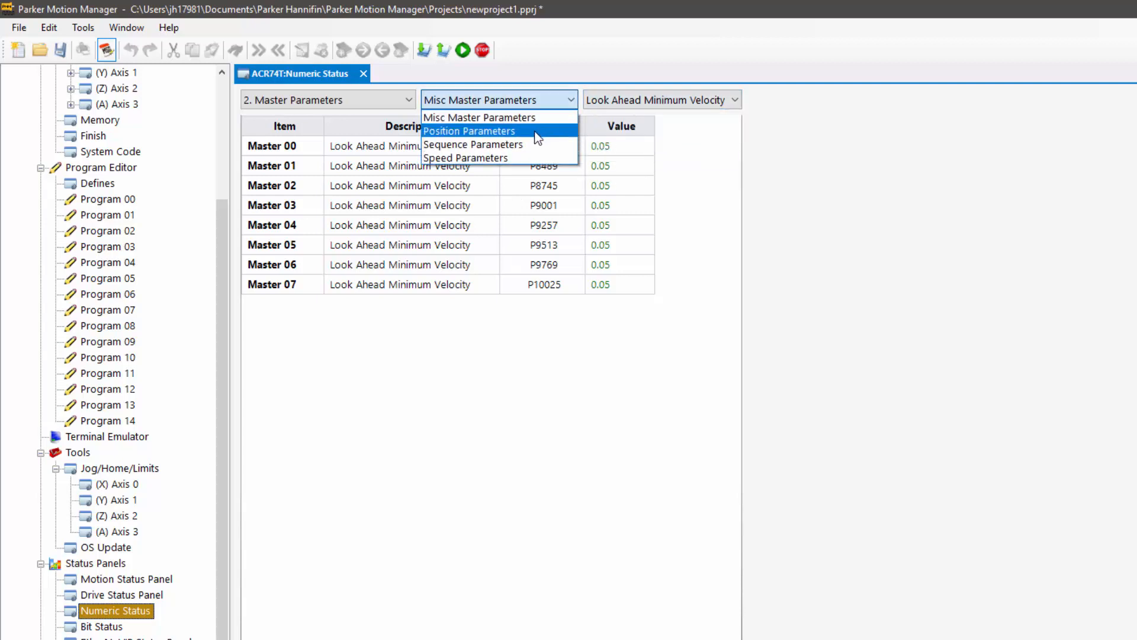
left_click(535, 132)
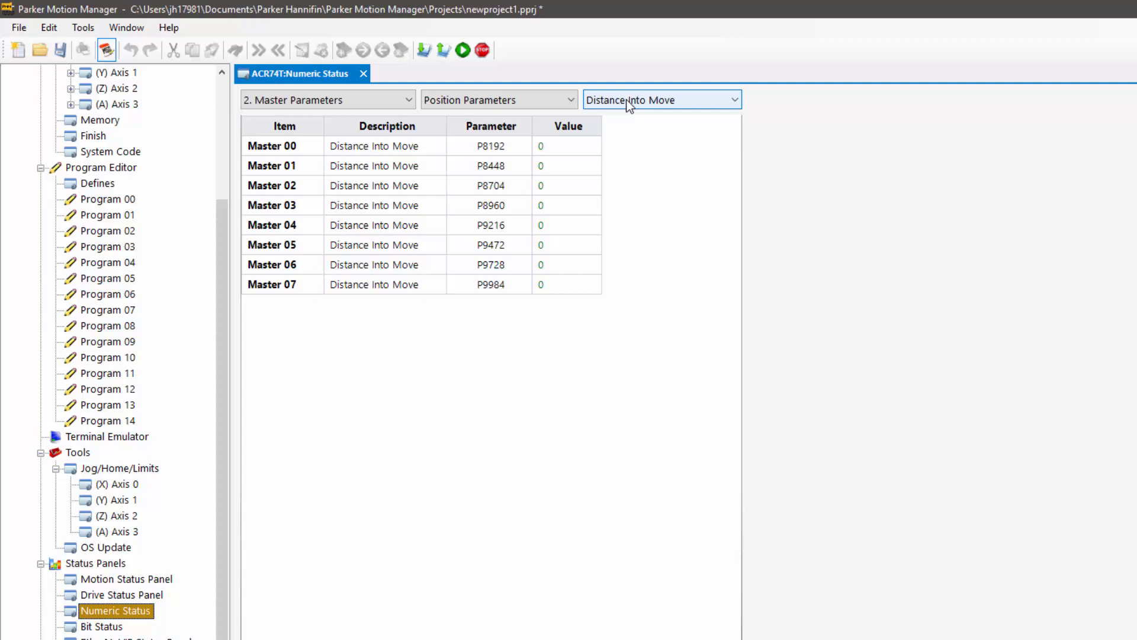
Check the axes' actual positions under 1. Axis Parameters, and the program line numbers under 4. Program Parameters.
left_click(394, 100)
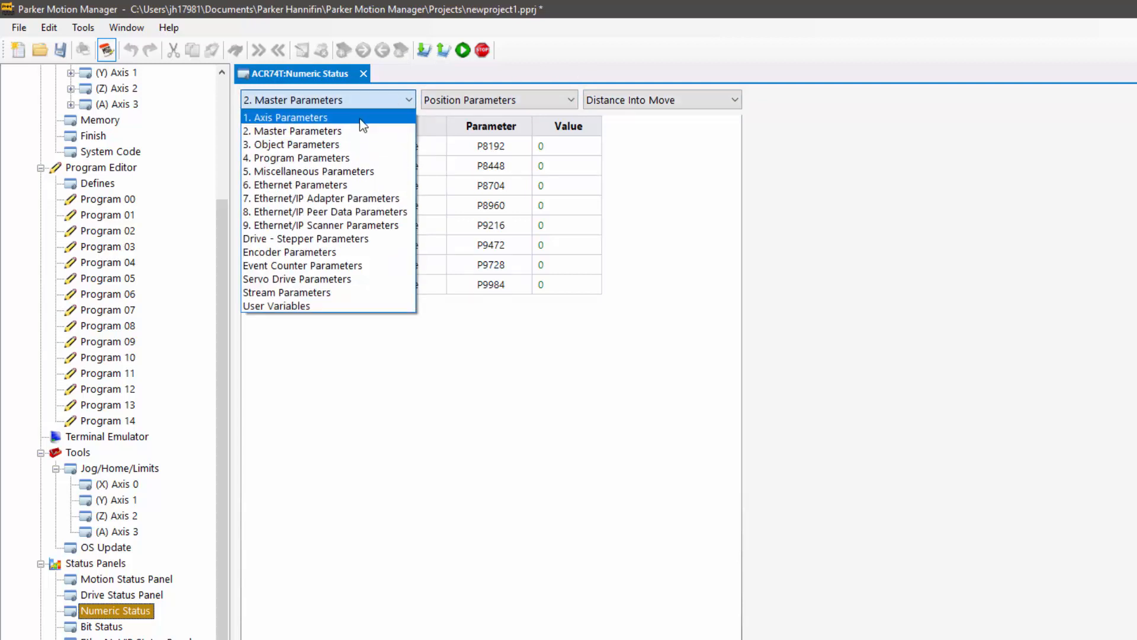
left_click(361, 118)
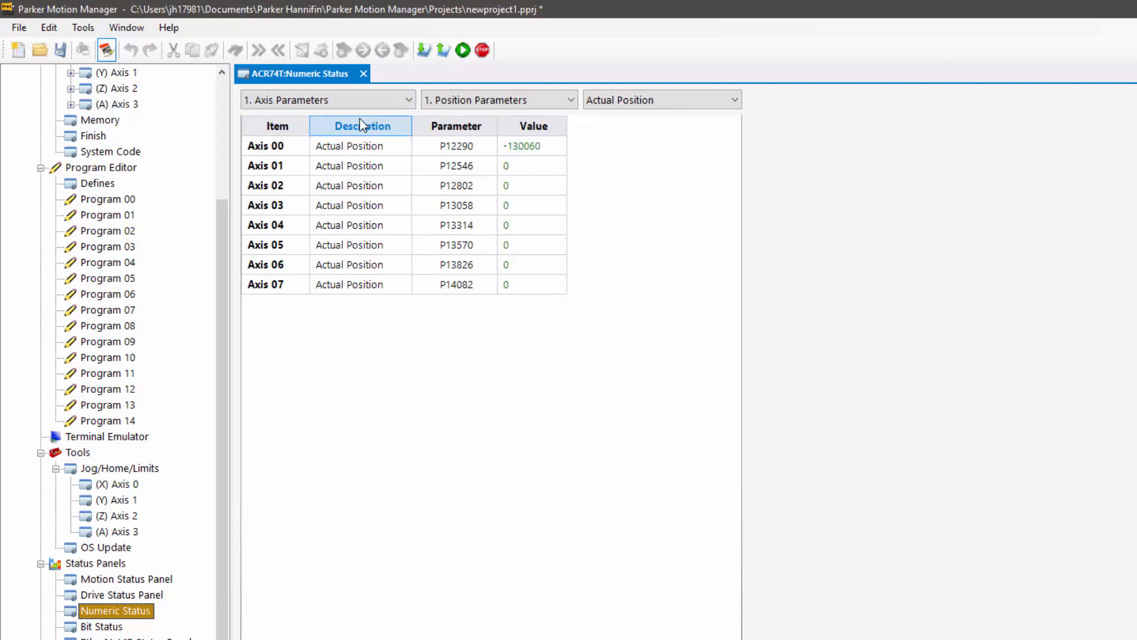
left_click(395, 100)
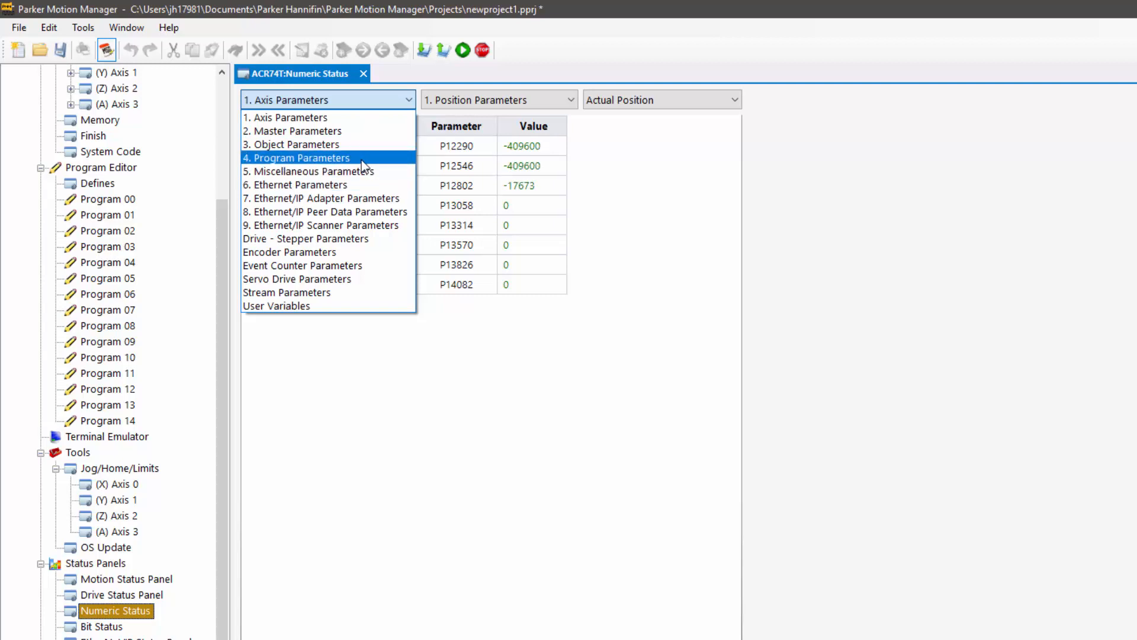
left_click(363, 159)
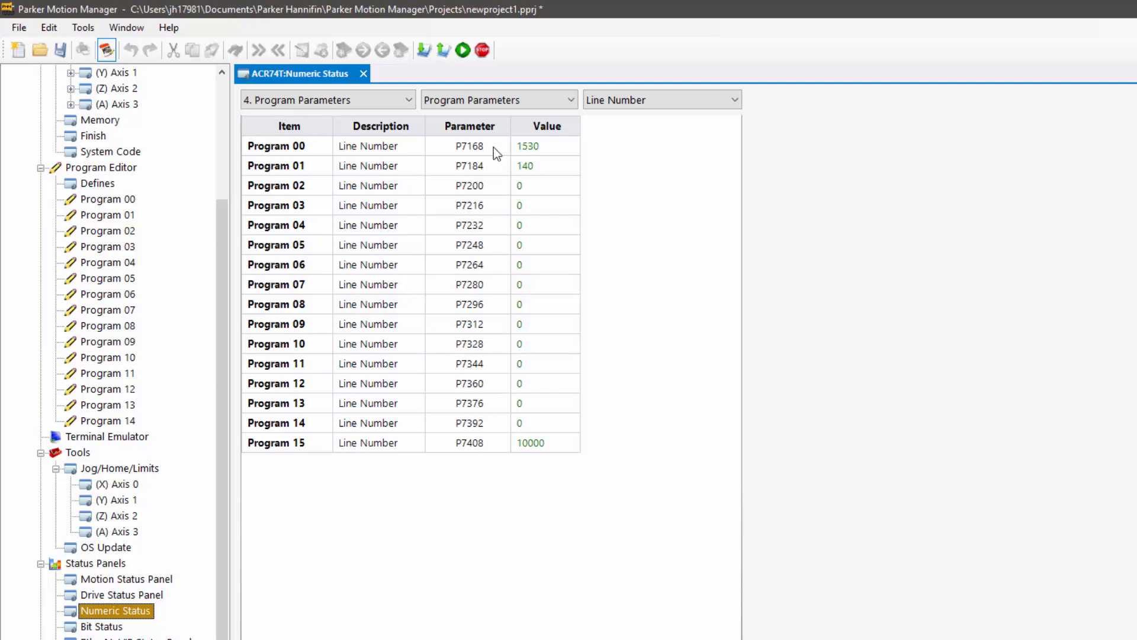
Display the Drive - Stepper Parameters for Stepper Drive Axis 0 and narrow the Description column to bring the values into view.
left_click(363, 97)
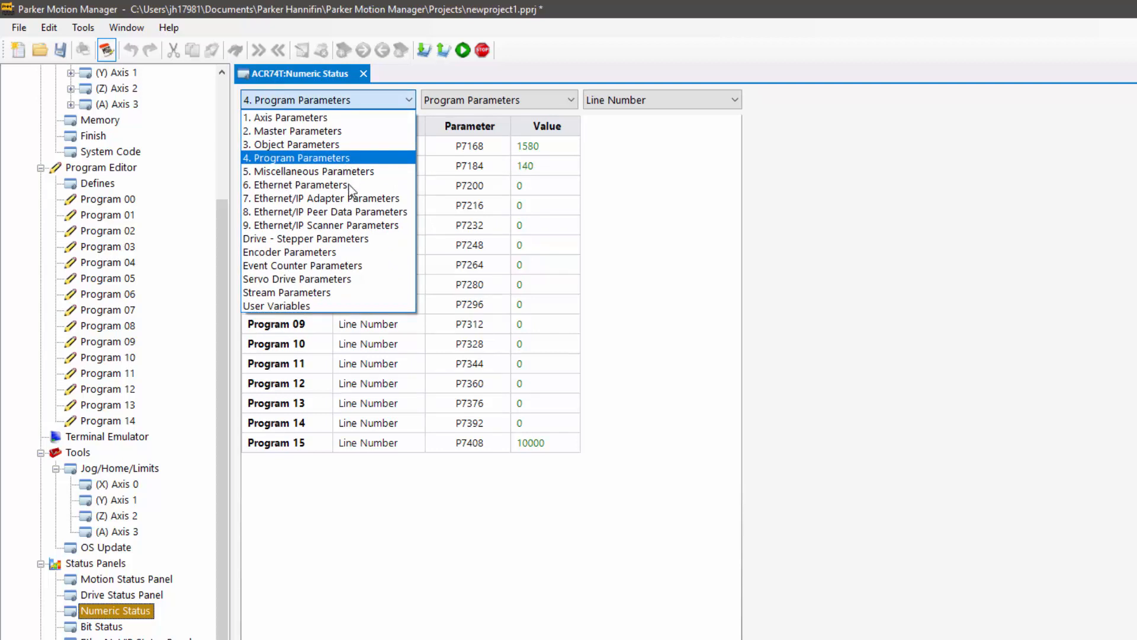
left_click(345, 243)
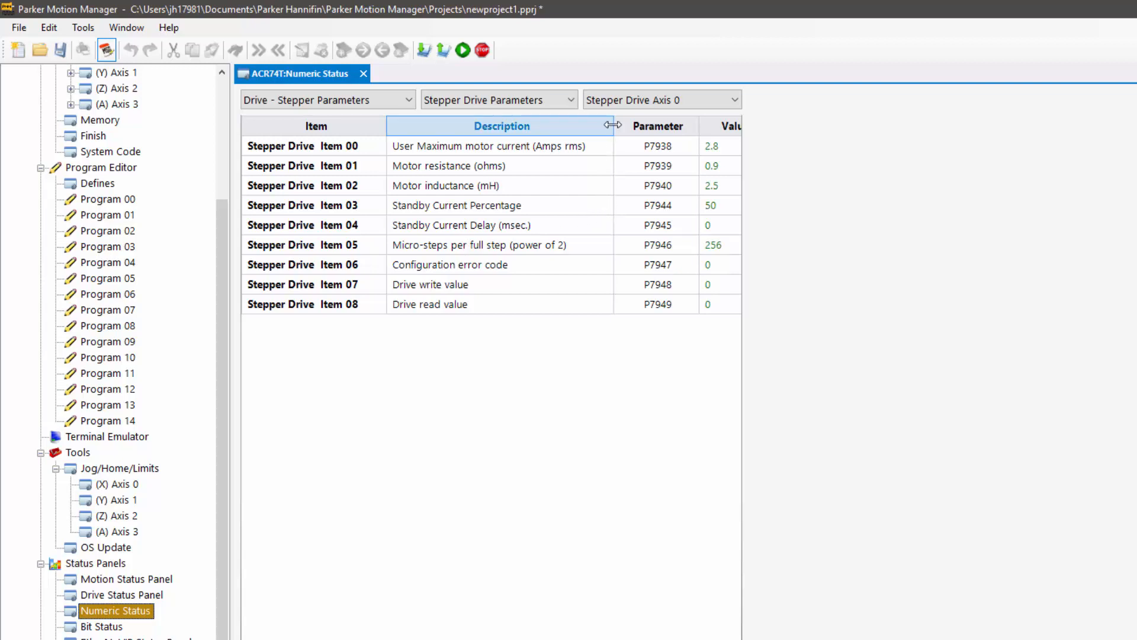
left_click_drag(613, 123, 574, 117)
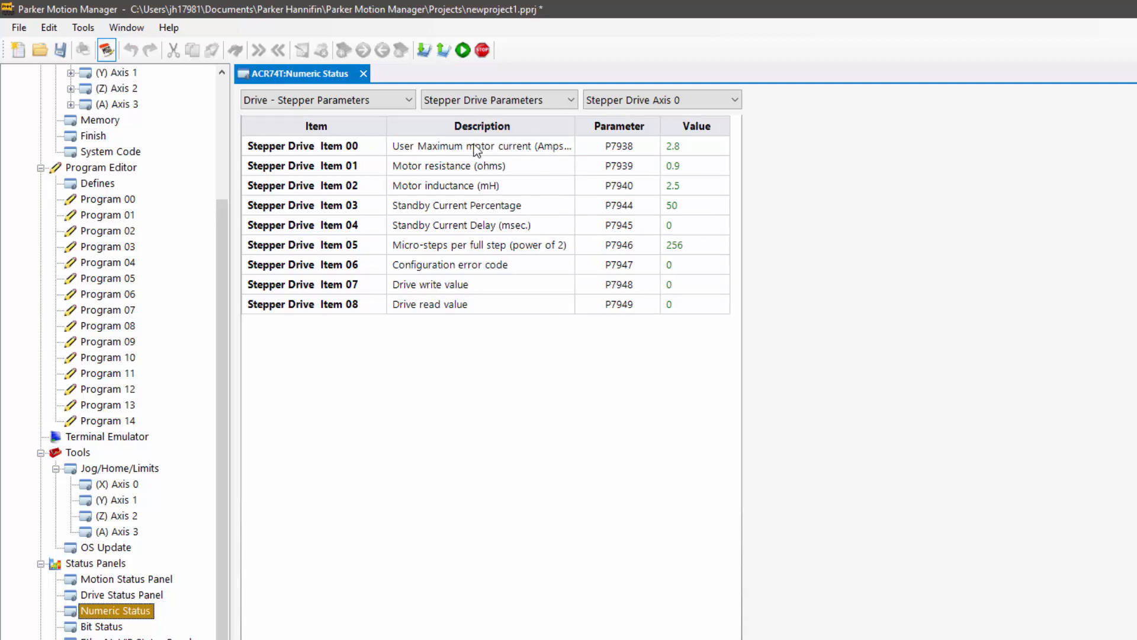
View the stepper drive parameters for Stepper Drive Axis 1, followed by Stepper Drive Axis 2.
left_click(610, 102)
left_click(628, 128)
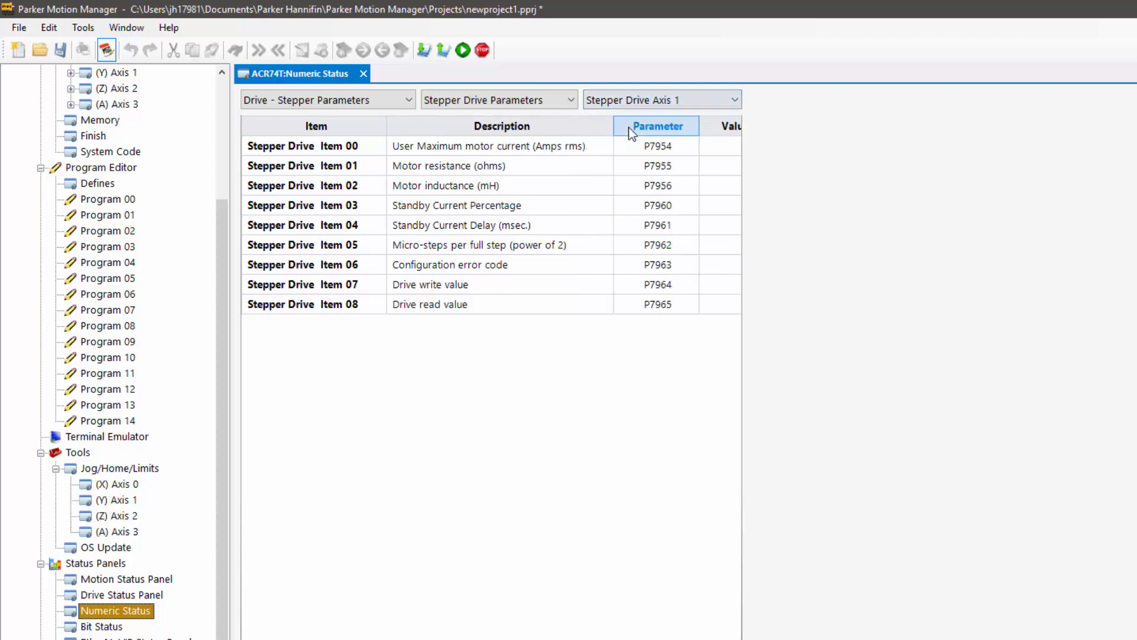
left_click(642, 99)
left_click(644, 144)
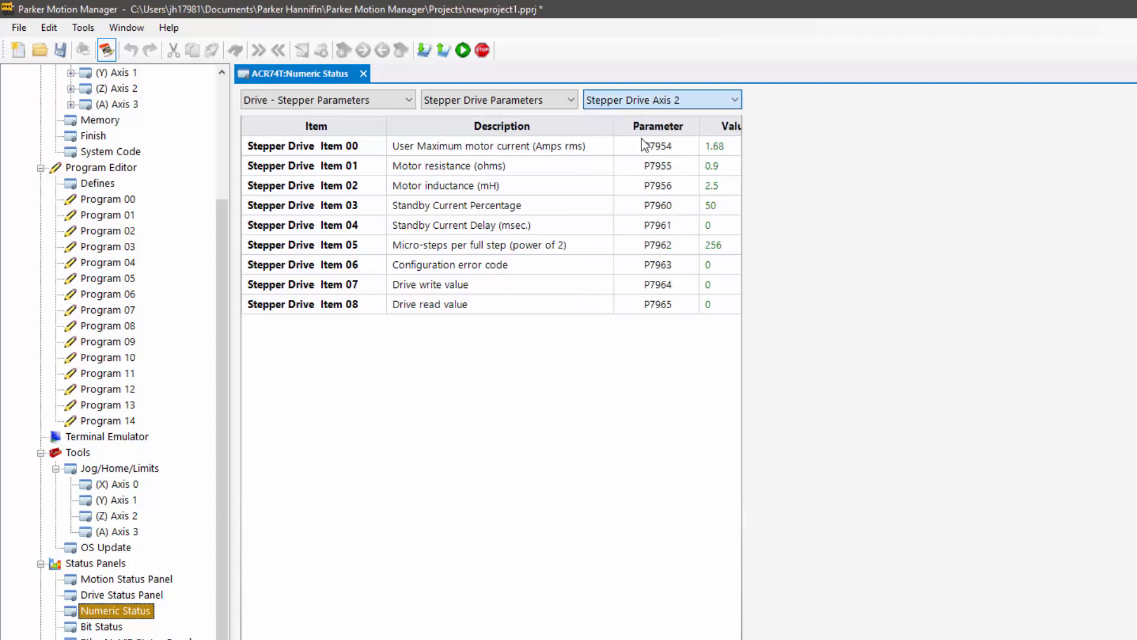
View the encoder positions under Encoder Parameters, and the axes' actual torque under Servo Drive Parameters.
left_click(387, 102)
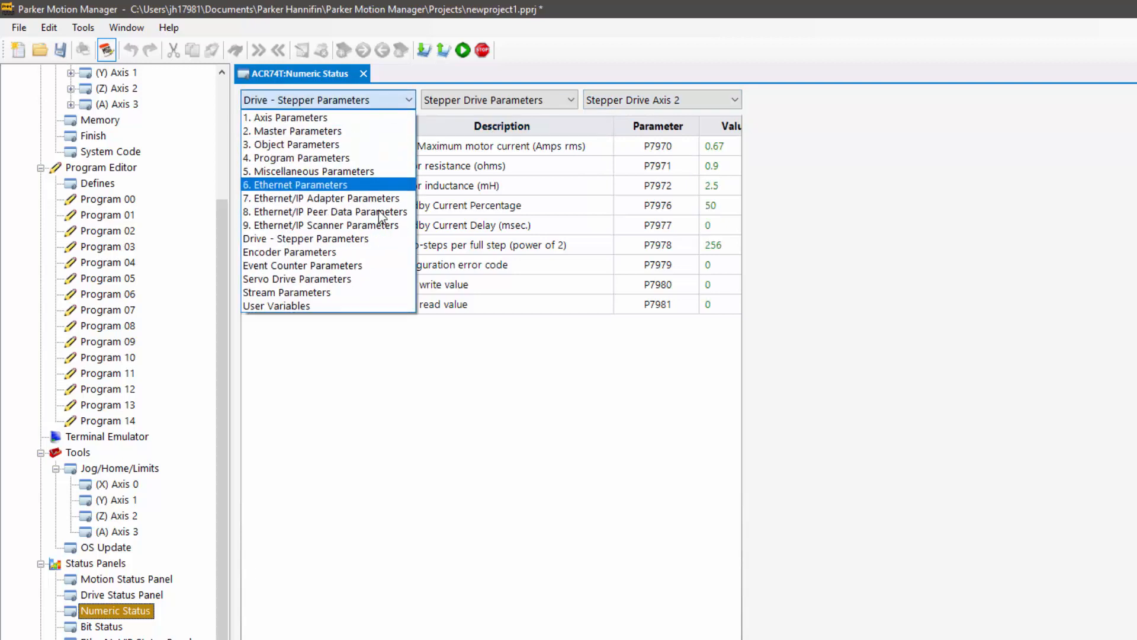
left_click(368, 251)
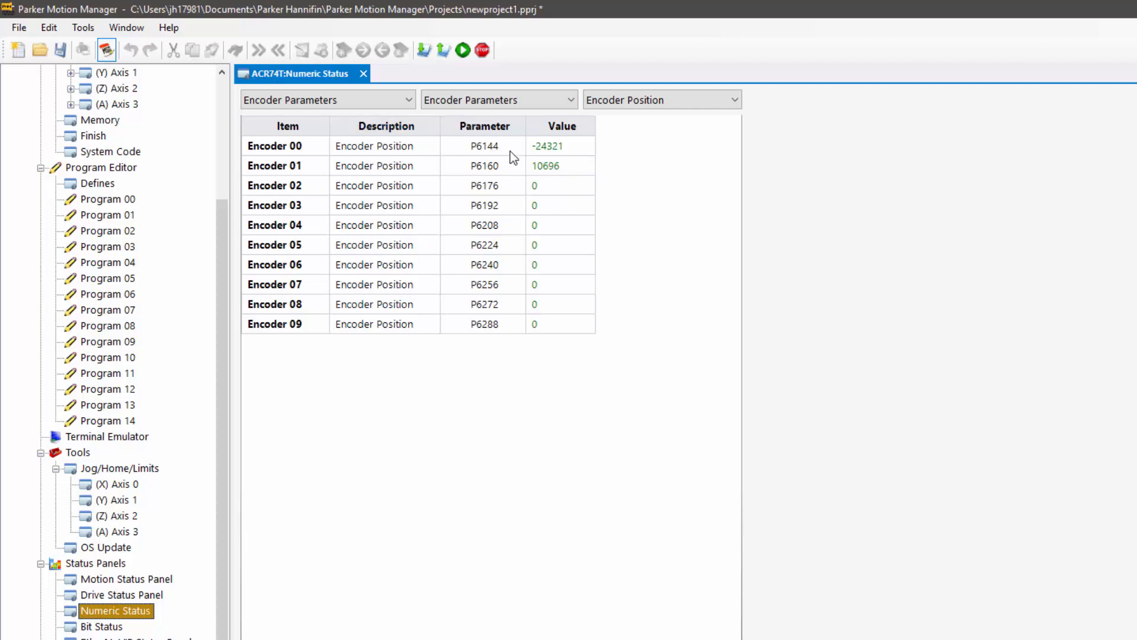
left_click(397, 105)
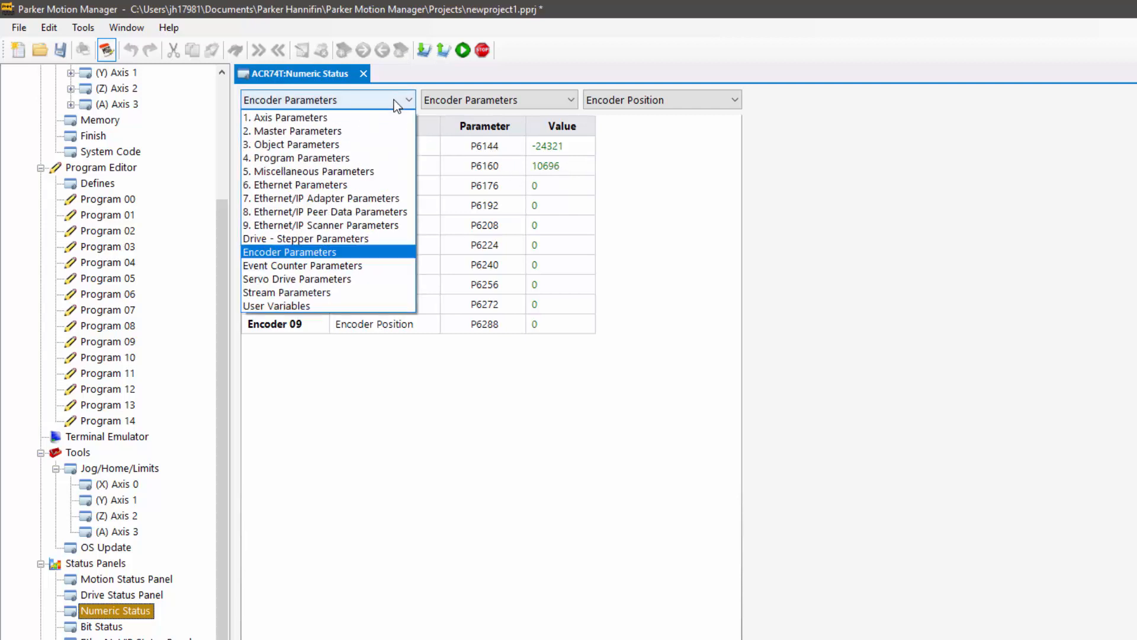
left_click(358, 279)
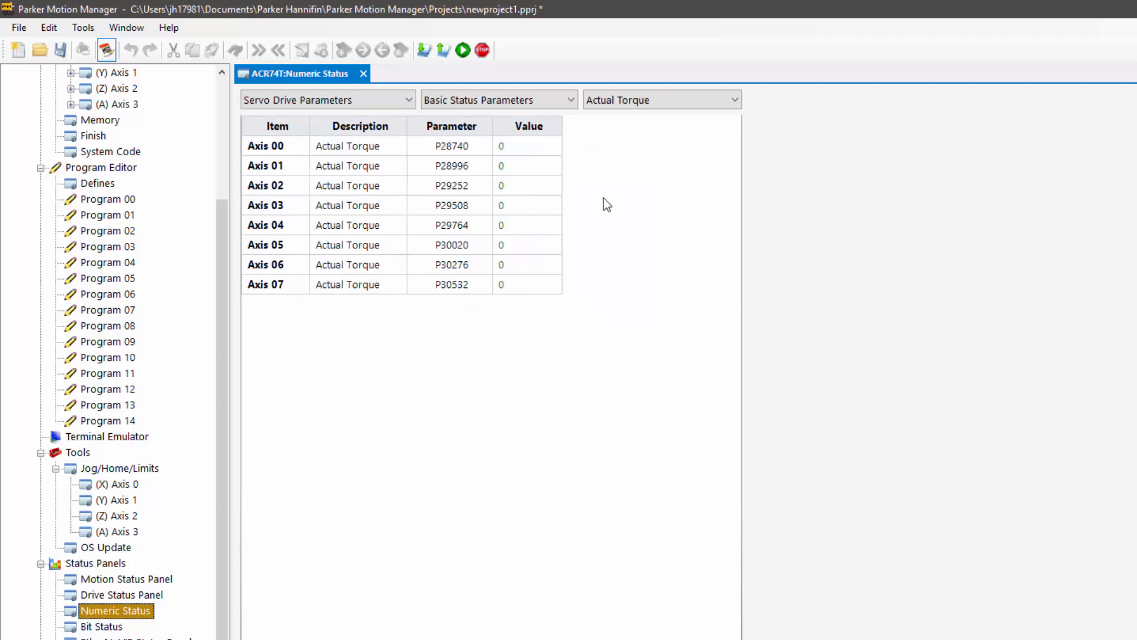
Review the basic status items available for servo drives, and display the Servo Drive Parameters group for Servo Drive Axis 0.
left_click(619, 105)
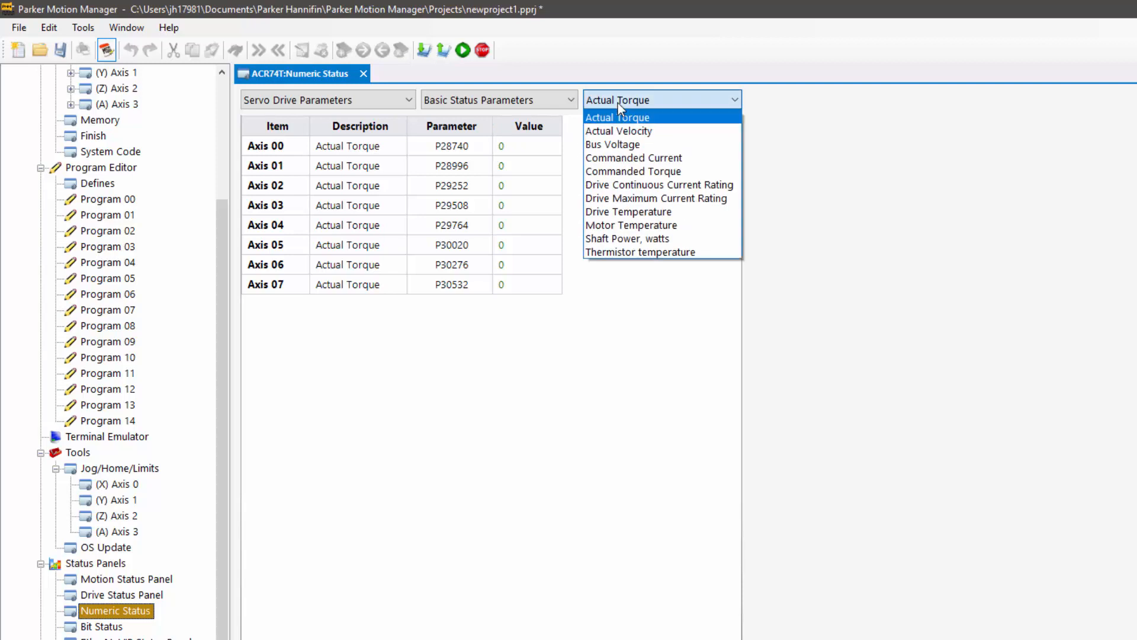
left_click(542, 100)
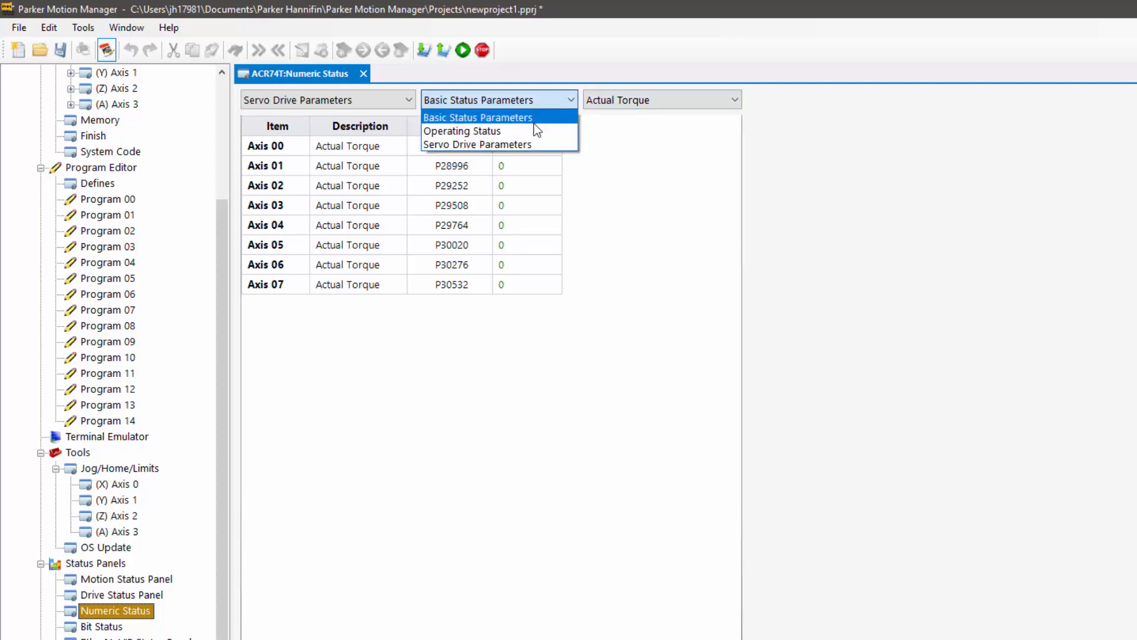
left_click(499, 145)
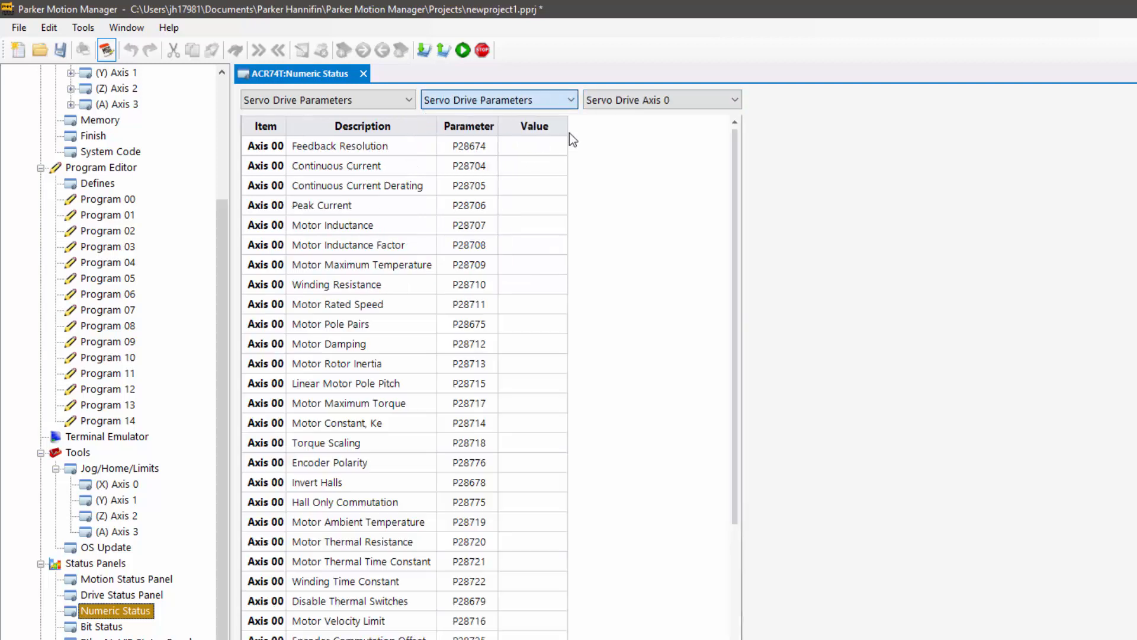
left_click(626, 95)
left_click(626, 94)
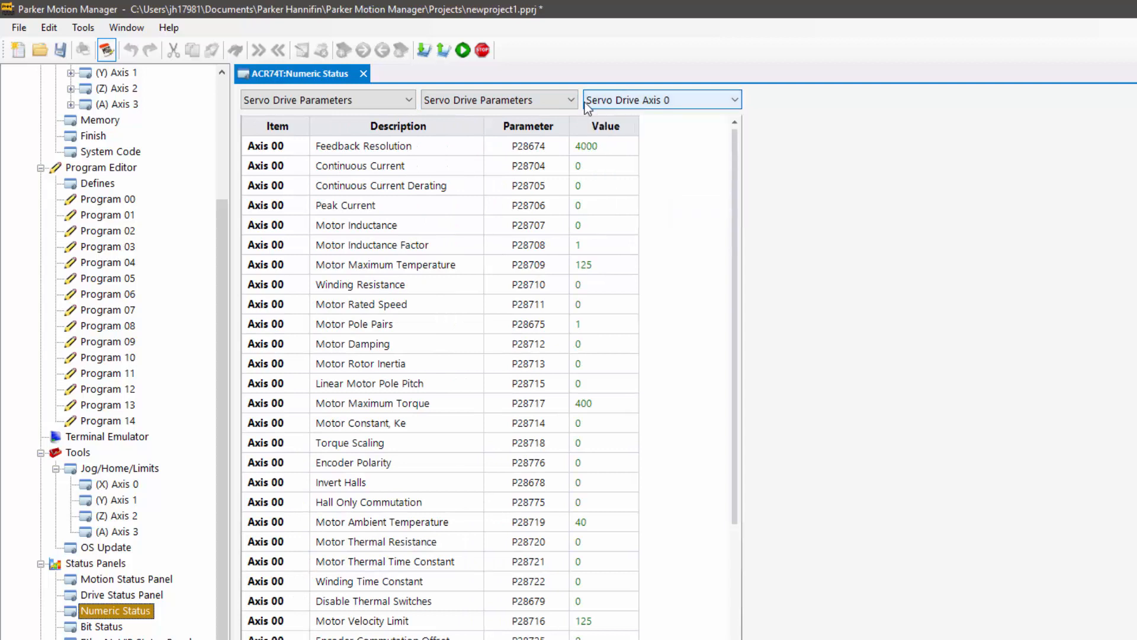
Return to the Basic Status Parameters group and display the Bus Voltage of every axis.
left_click(551, 99)
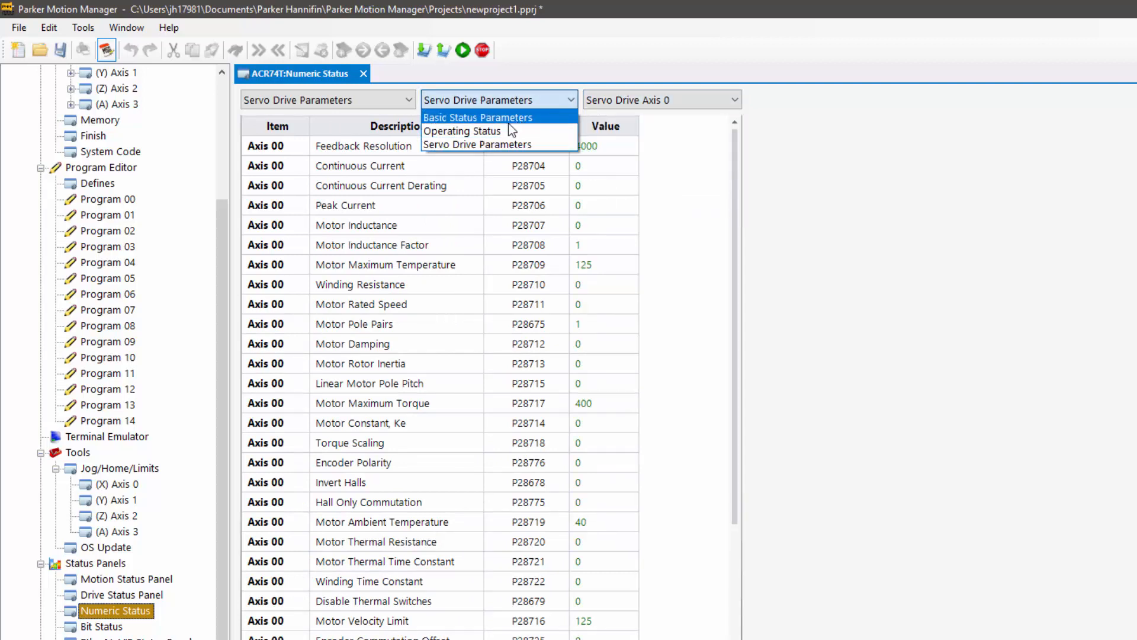
left_click(501, 119)
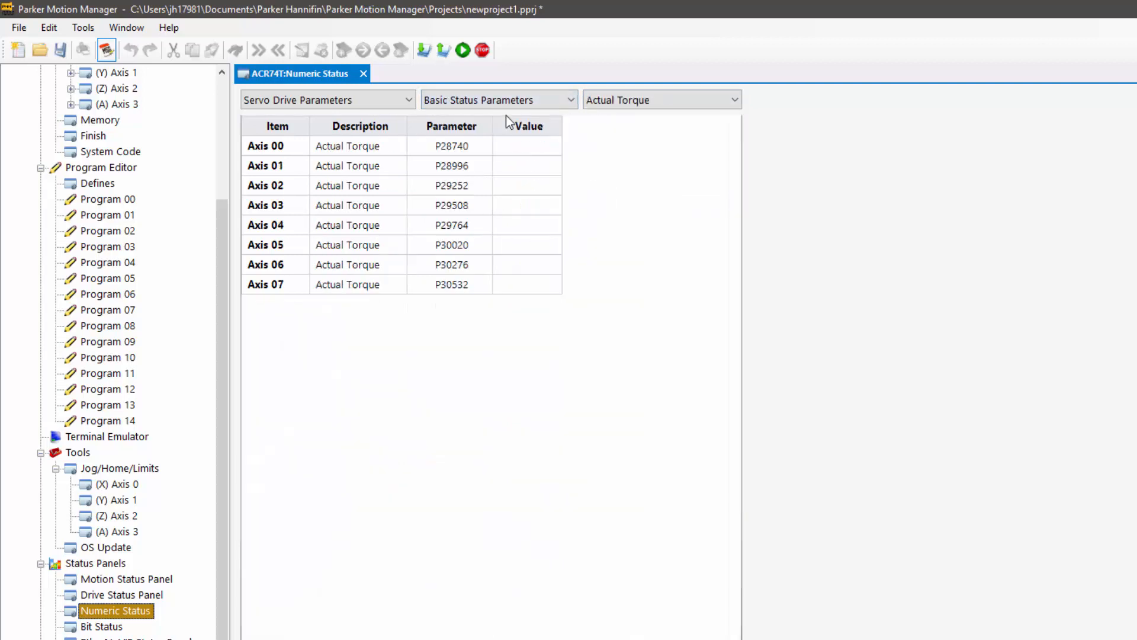
left_click(628, 97)
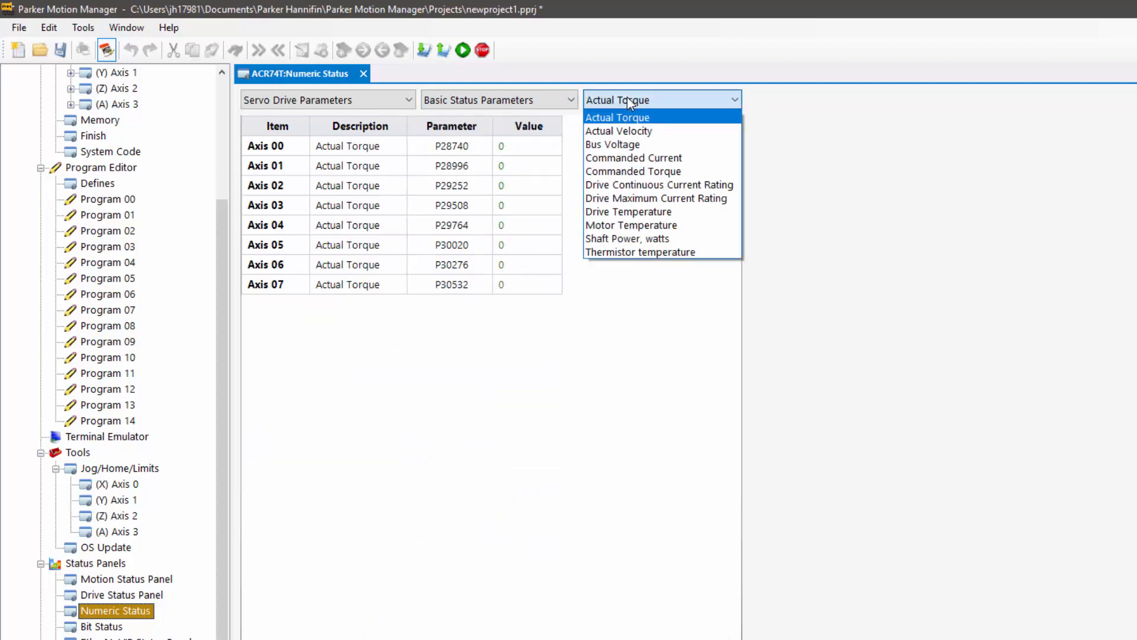
left_click(620, 144)
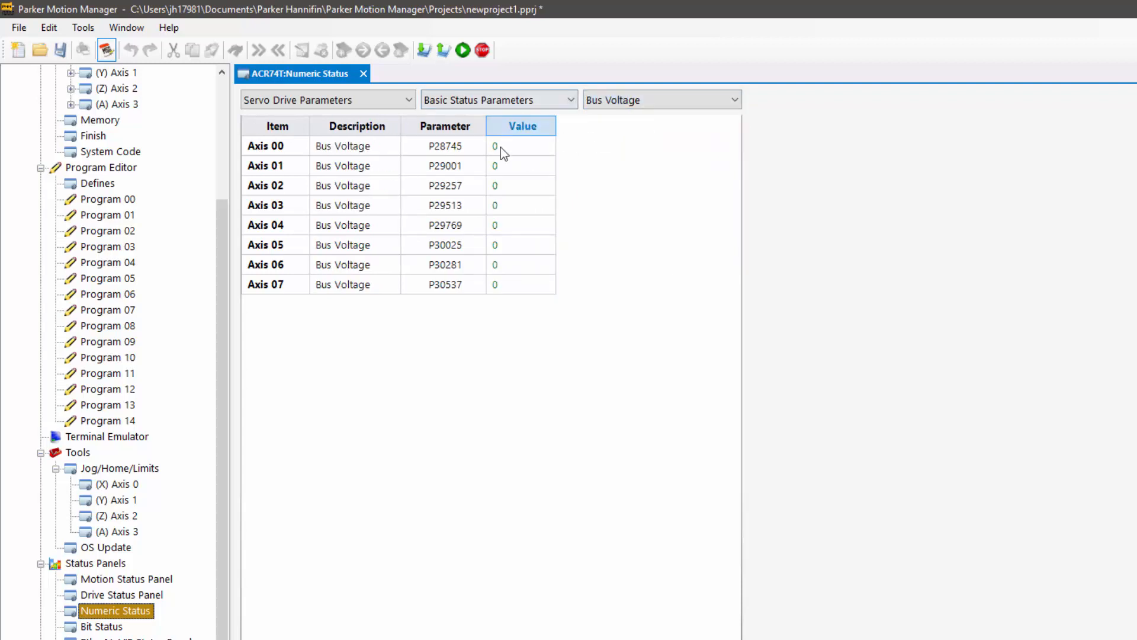
Display the User Variables table and look through the available groups of User Doubles, keeping Group 0.
left_click(406, 100)
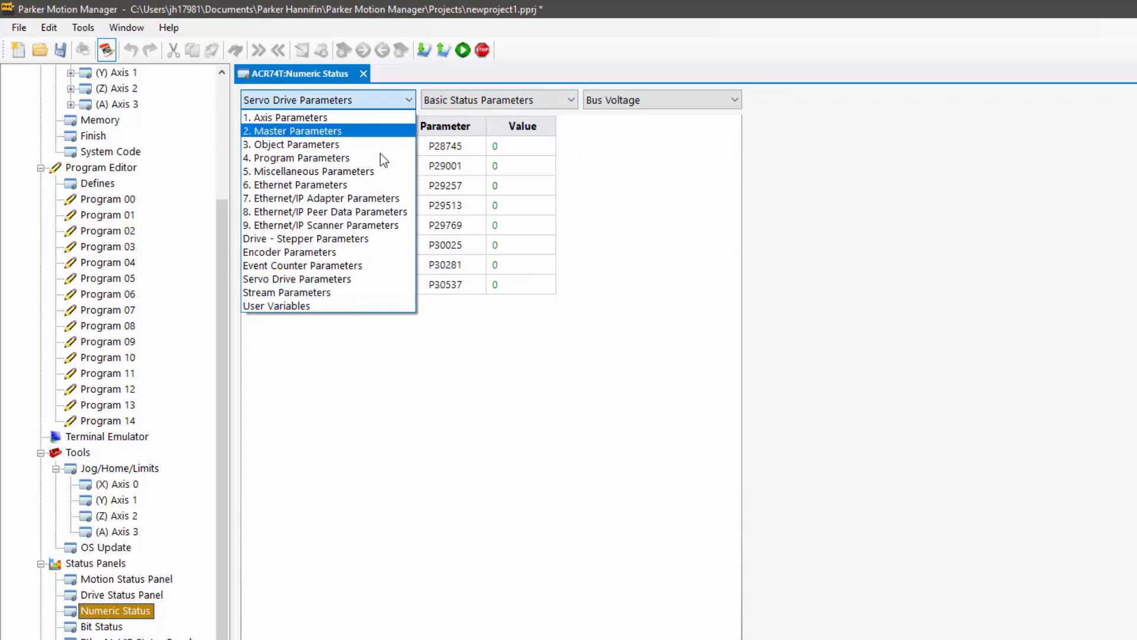
left_click(355, 308)
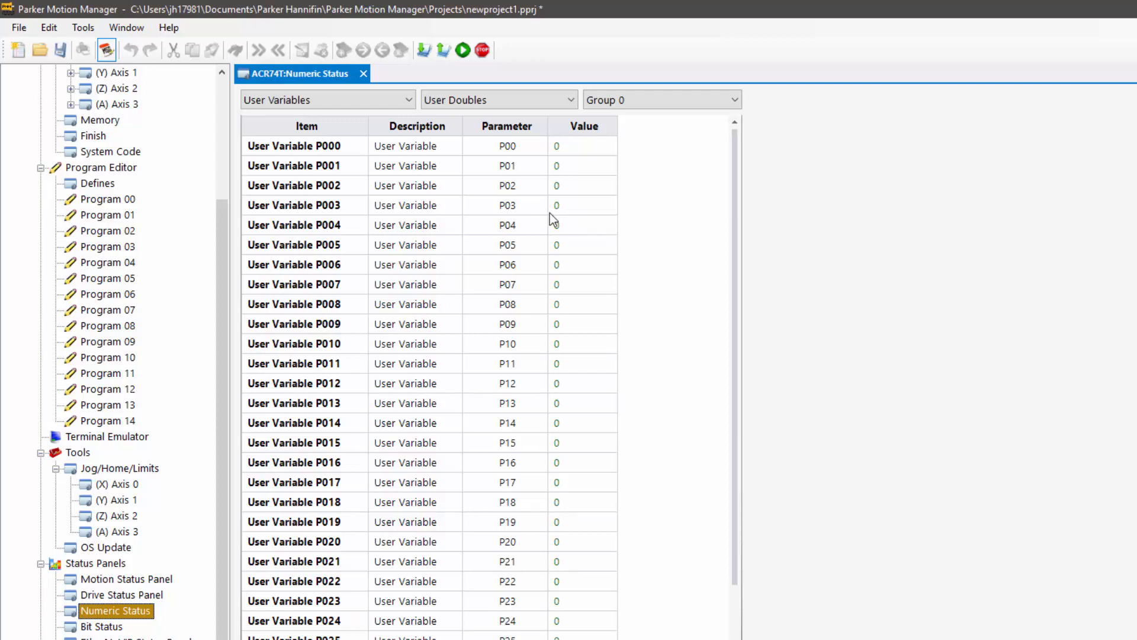
left_click(626, 101)
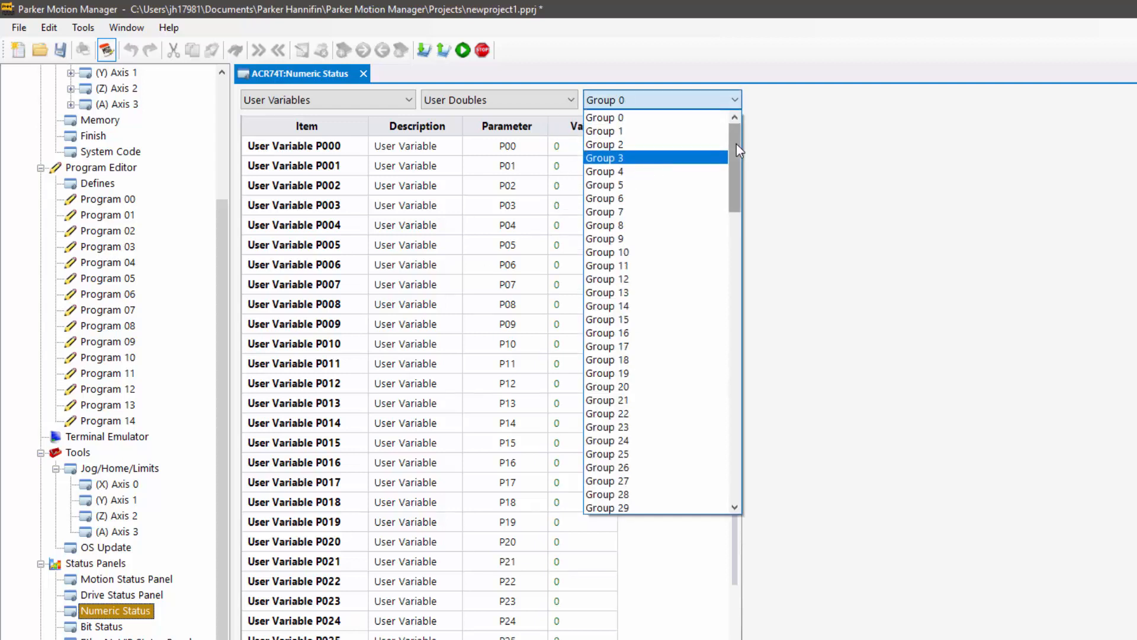
left_click(676, 73)
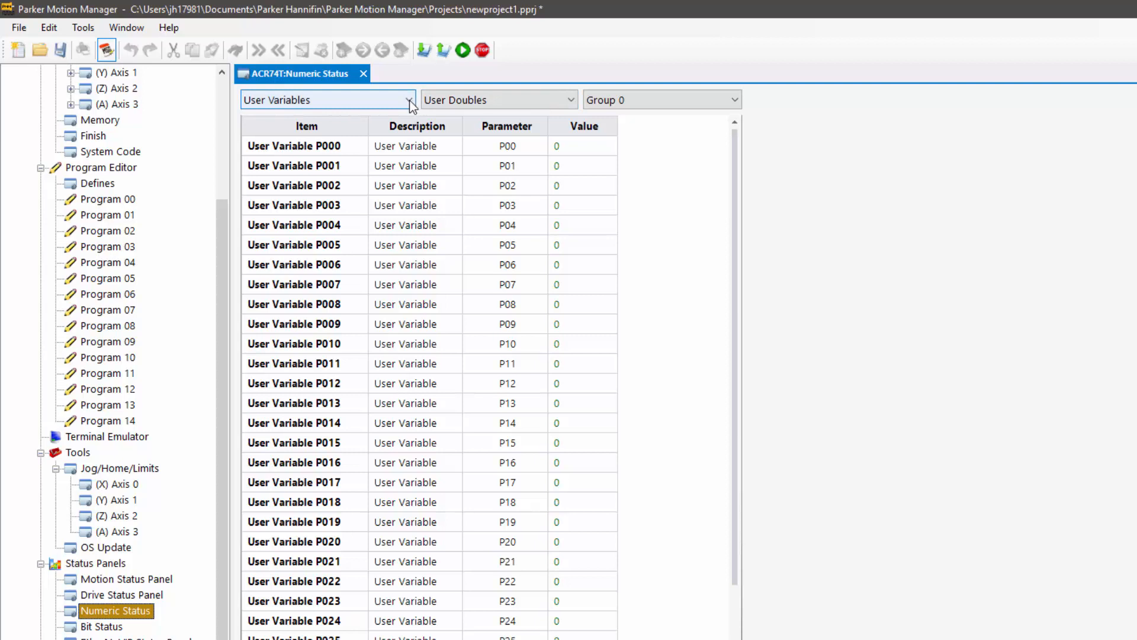
View the User Float Non-Volatile and User Long Non-Volatile variables, and return to User Doubles.
left_click(439, 100)
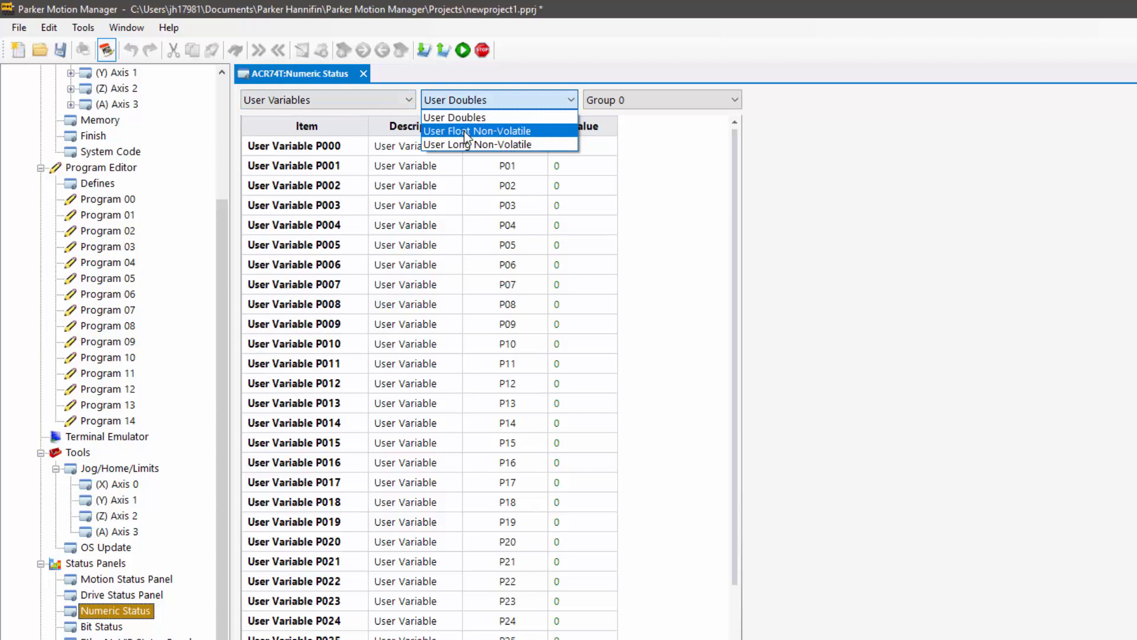
left_click(466, 131)
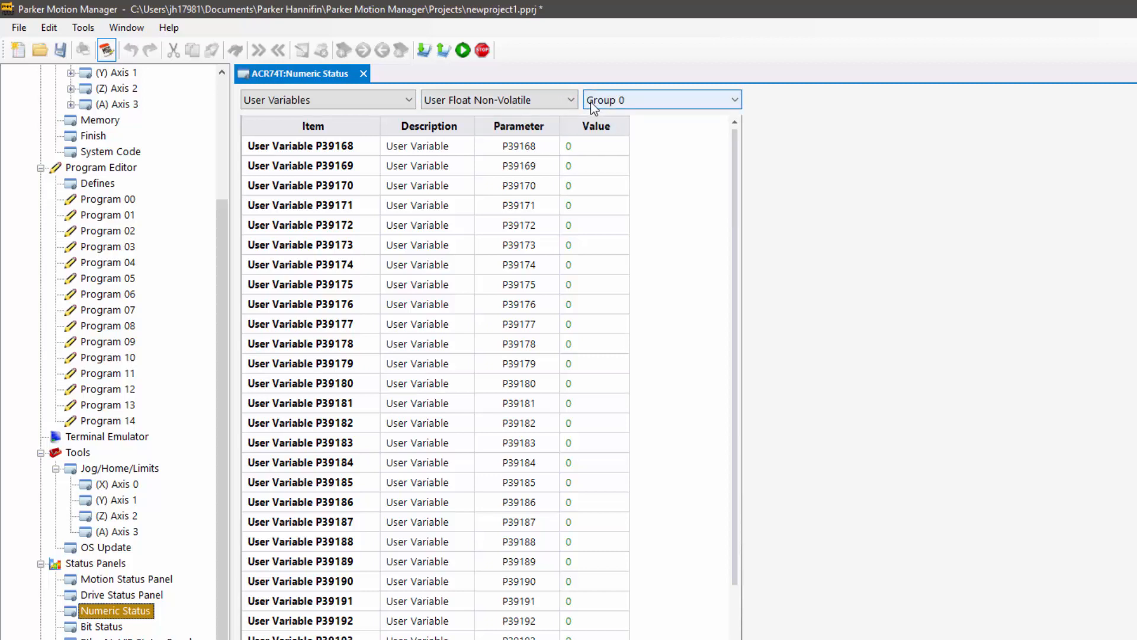
left_click(553, 101)
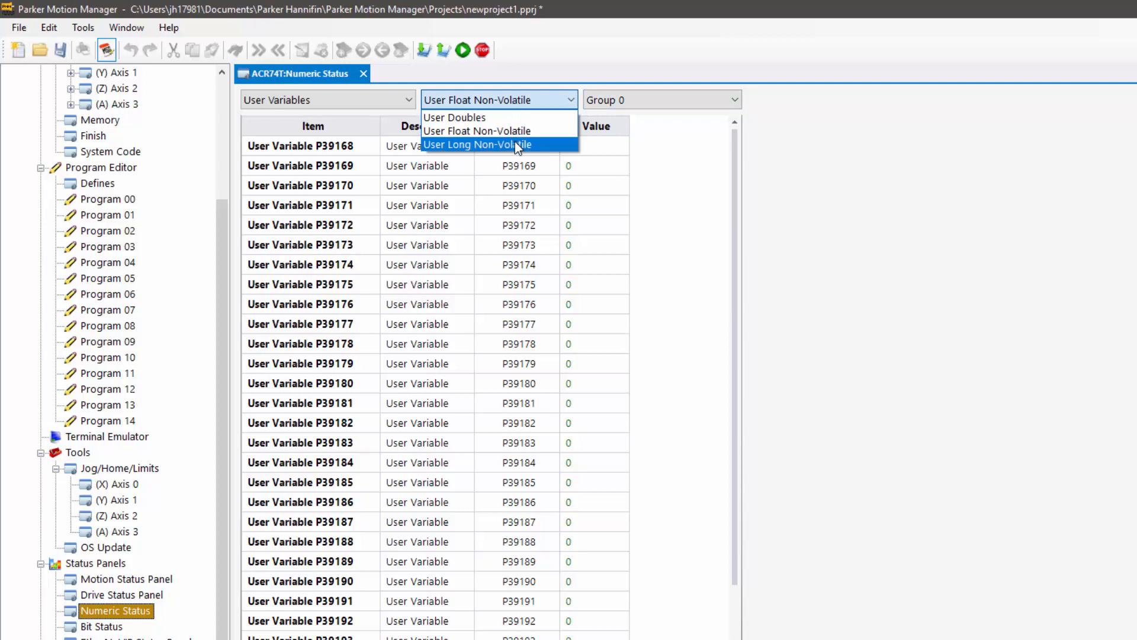
left_click(516, 144)
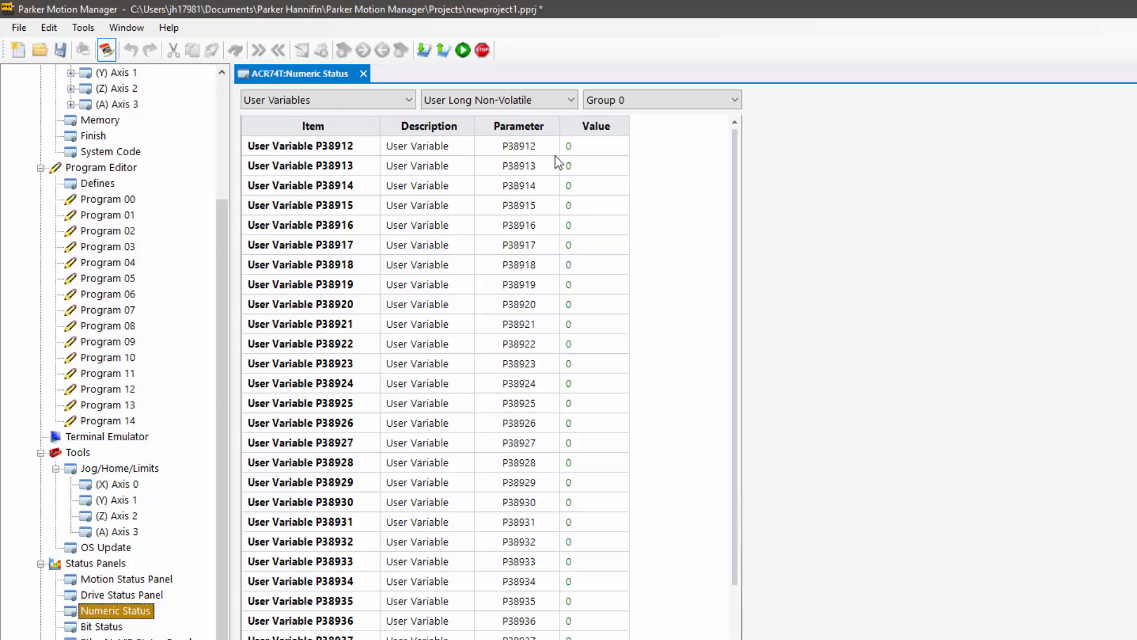
left_click(559, 103)
left_click(551, 116)
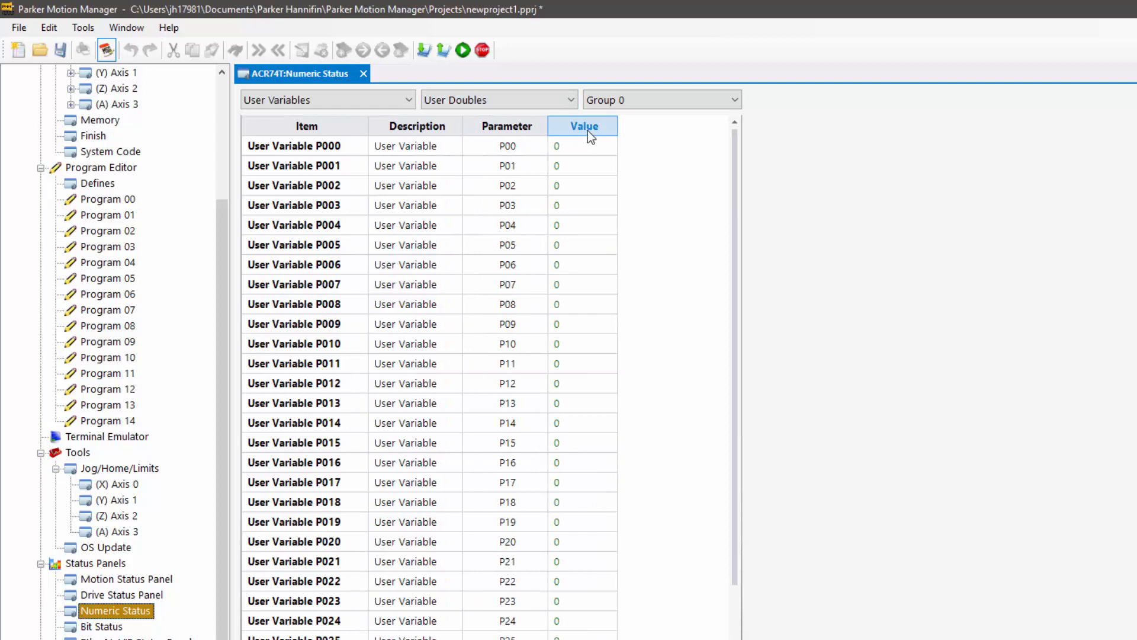
Check the available User Variables types, and display the Actual Position of every axis from the Axis Parameters.
left_click(563, 101)
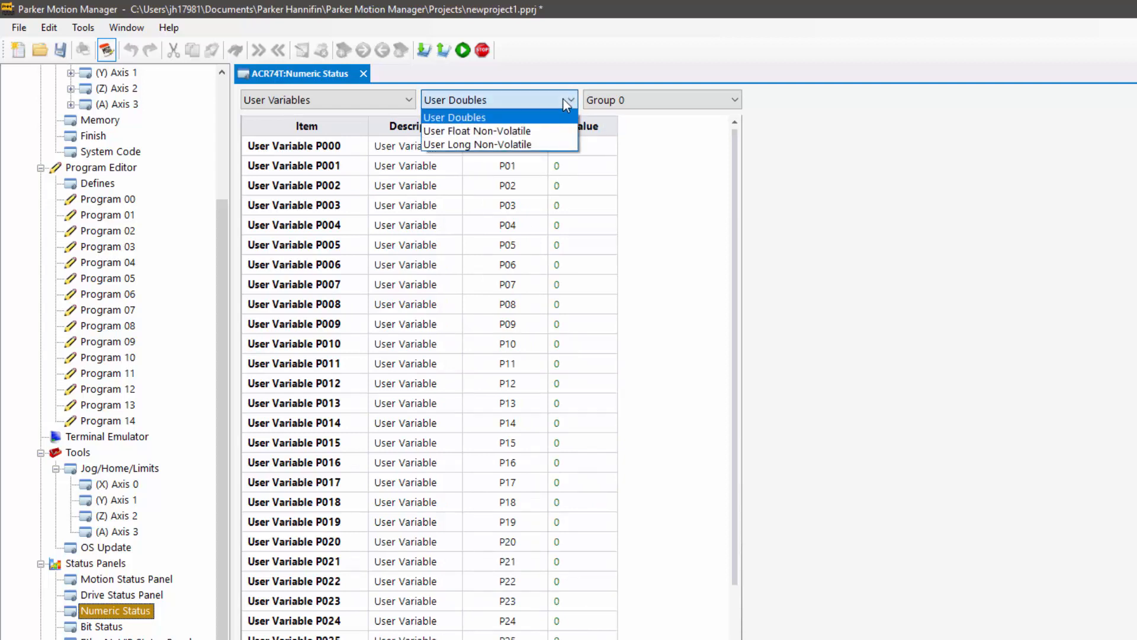
left_click(477, 72)
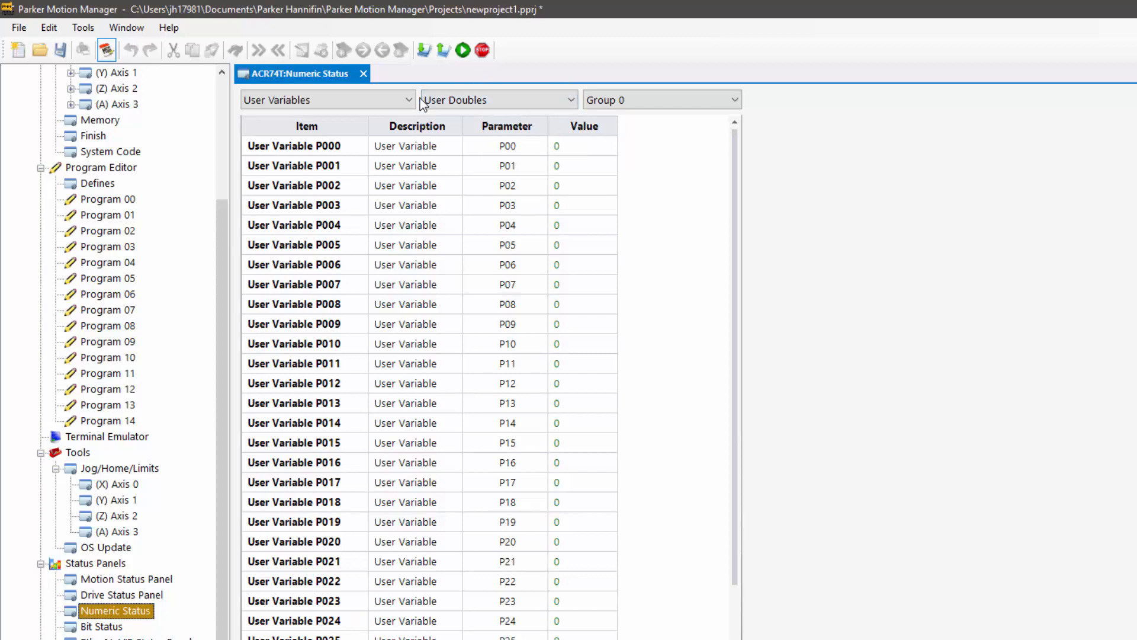
left_click(369, 102)
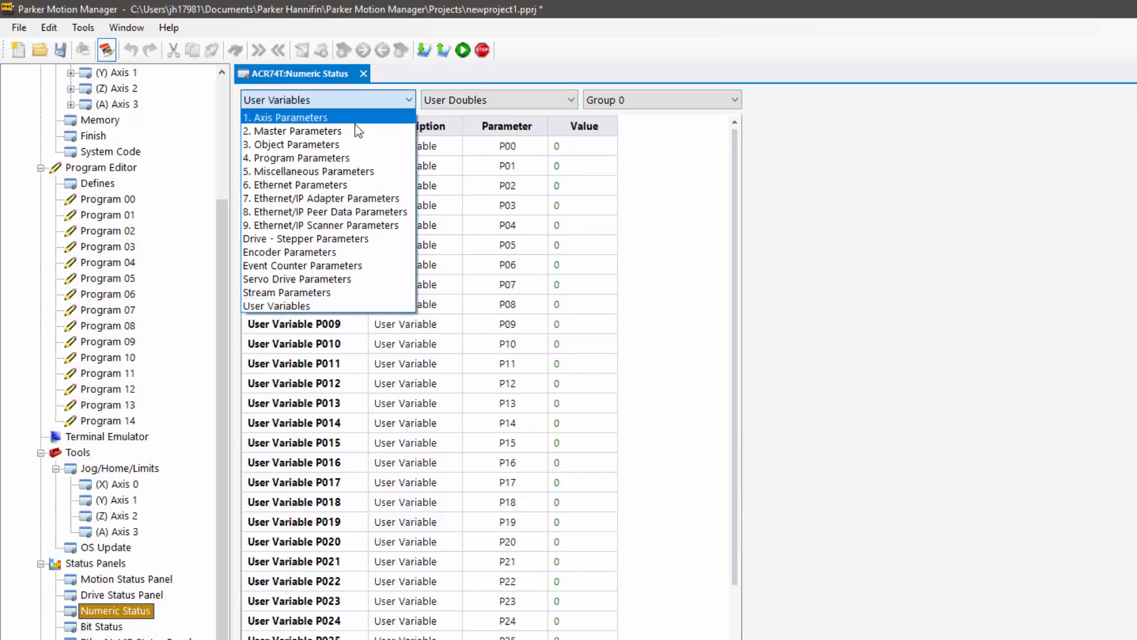
left_click(346, 115)
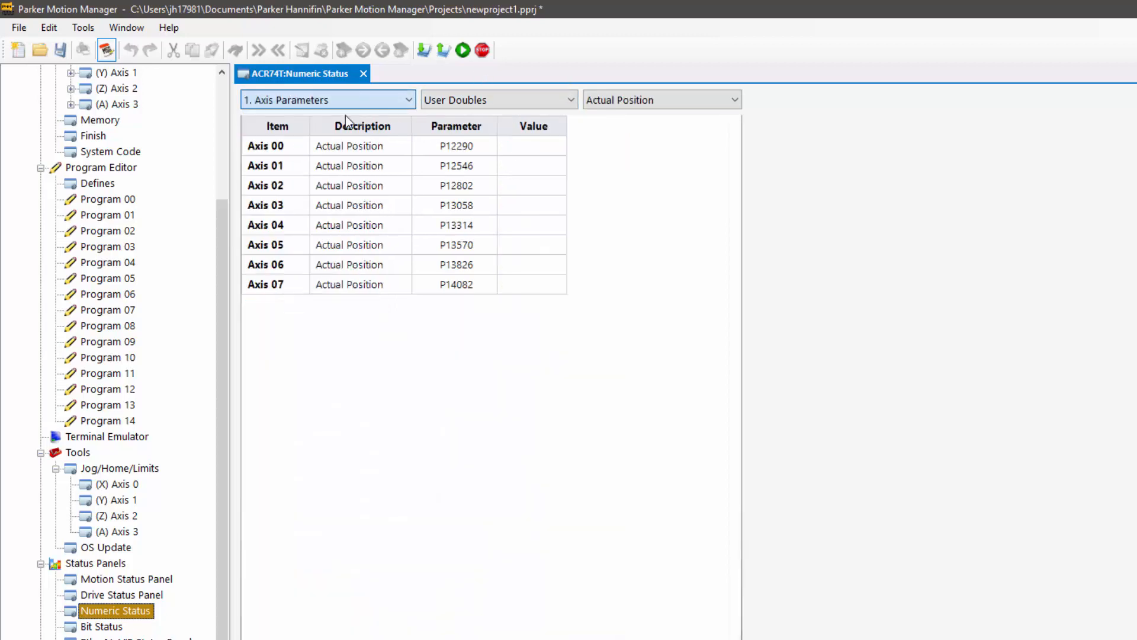
Create a define from the Axis 00 Actual Position parameter and open the Defines table of the Program Editor.
right_click(359, 147)
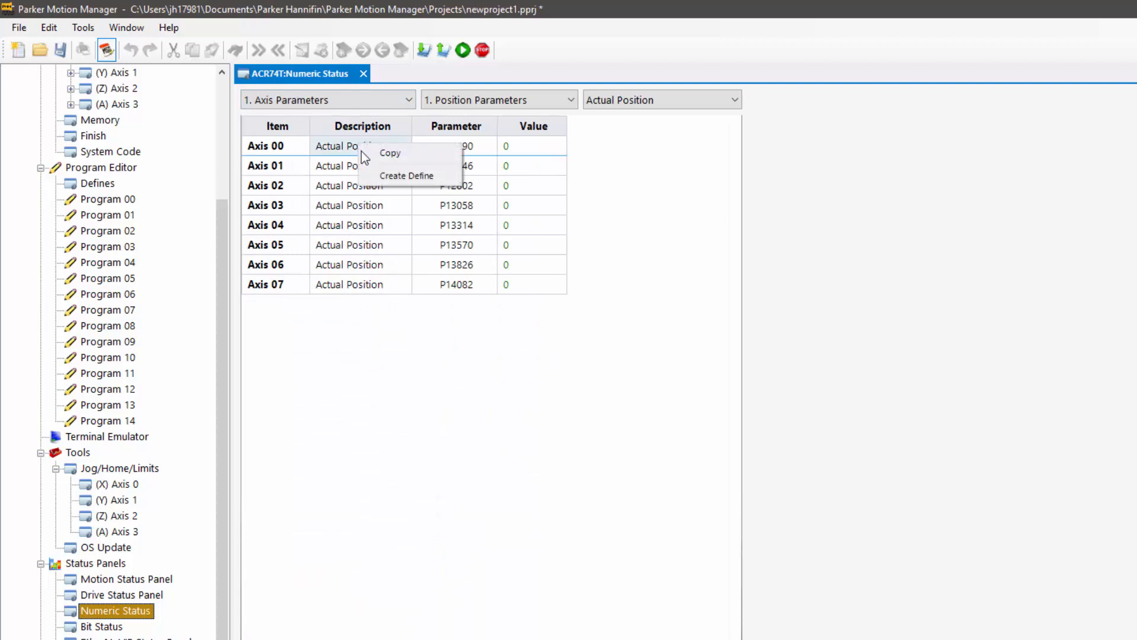
left_click(389, 175)
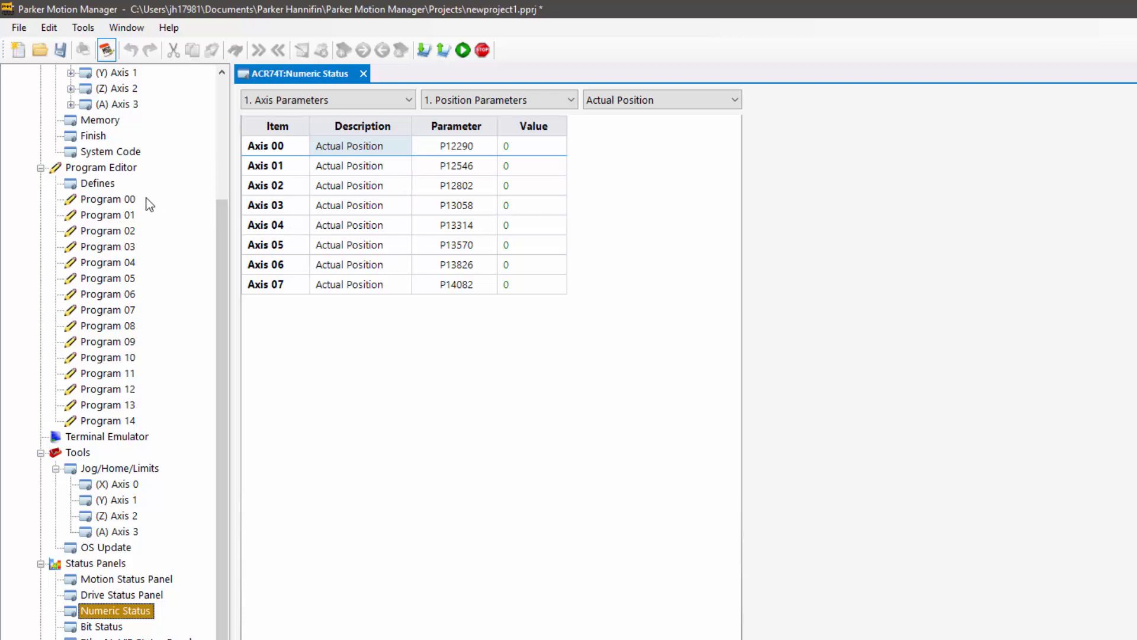
double_click(99, 184)
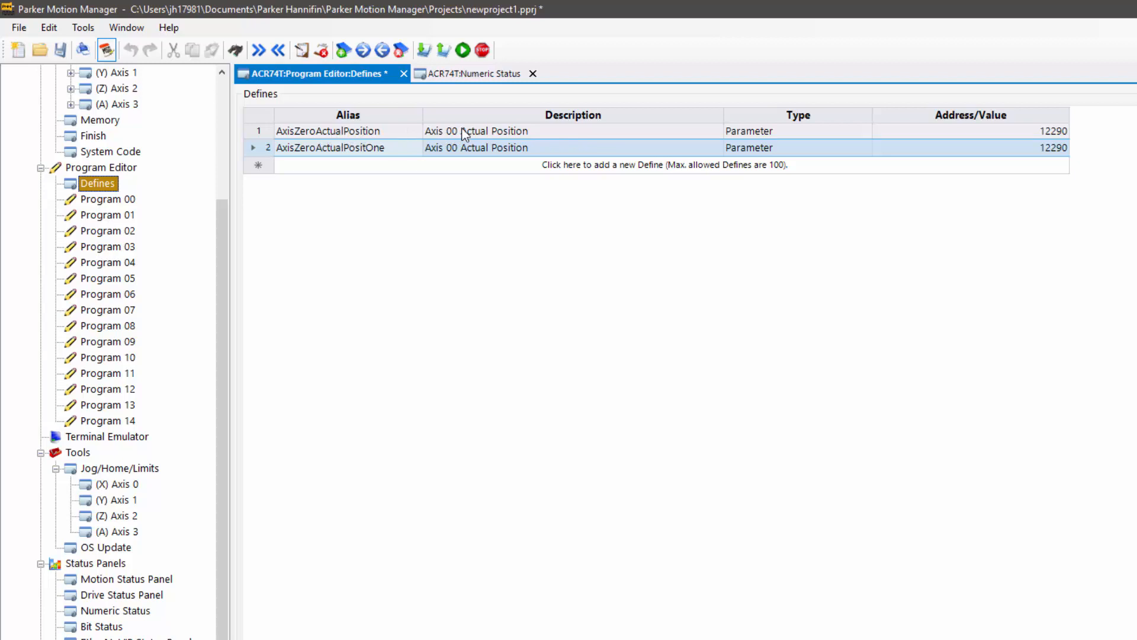
Rename the alias of the first define as AxisXposition.
left_click(395, 132)
left_click(394, 131)
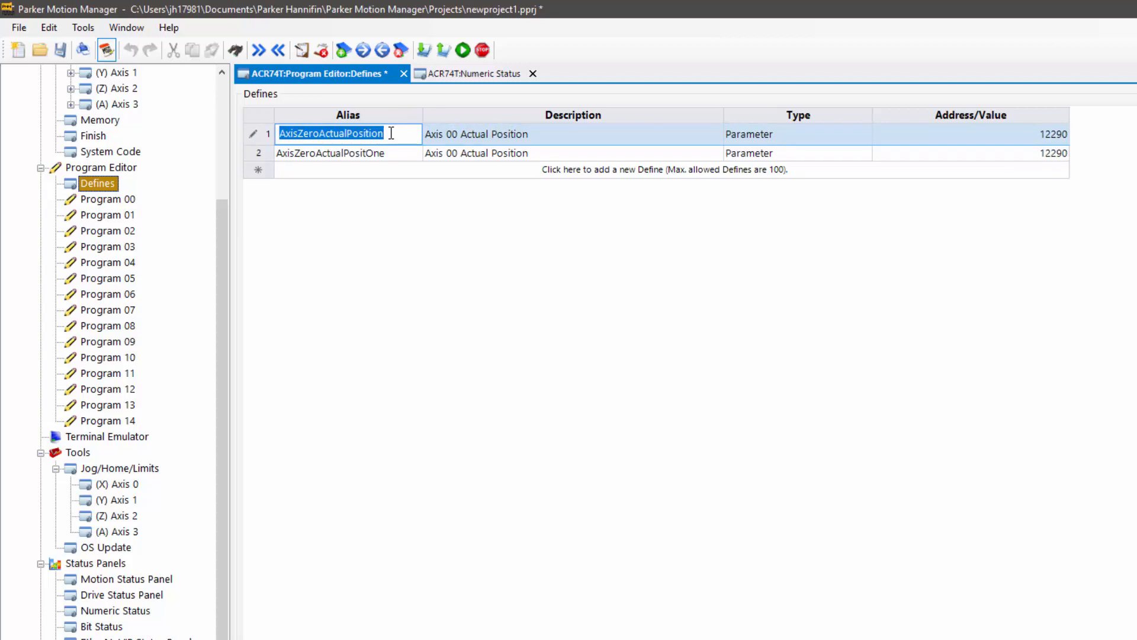
key("BackSpace")
type("Axi")
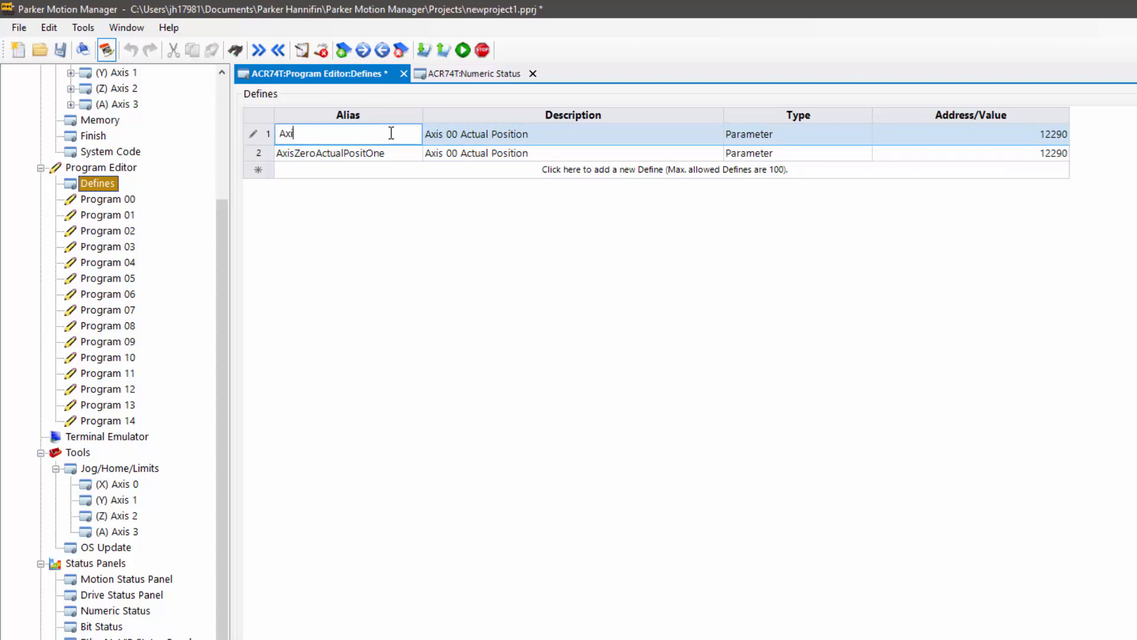
type("sXposition")
key("Return")
Change the alias of the first define to FeederPosition.
type("Fed")
key("BackSpace")
type("ederPosition")
key("Return")
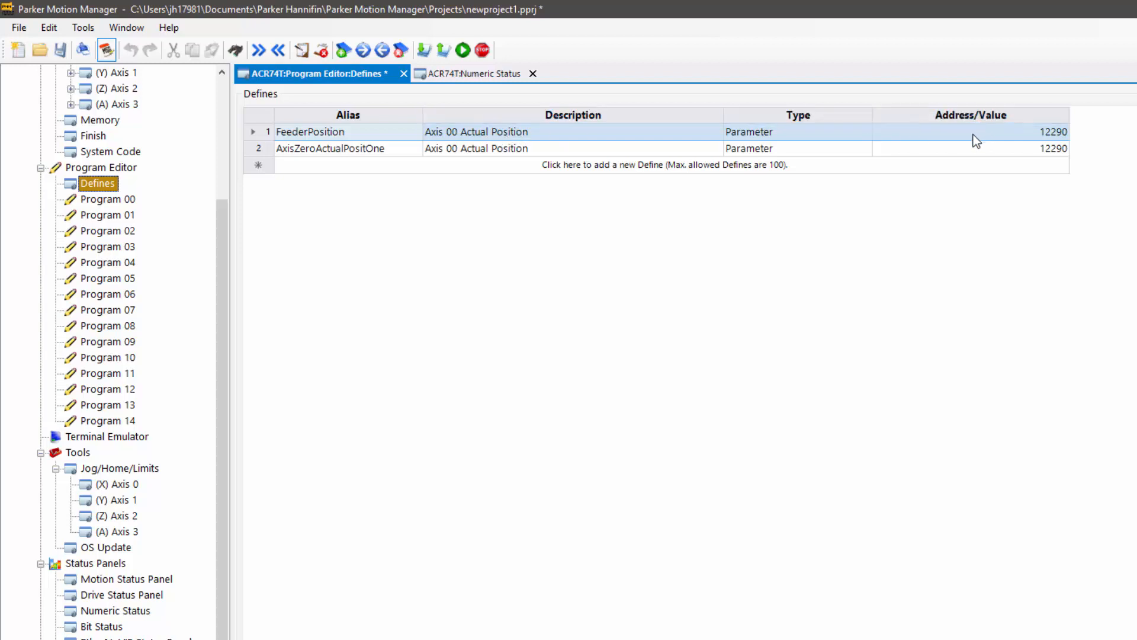
Switch the type of the FeederPosition define to Bit, and set it back to Parameter.
left_click(856, 136)
left_click(864, 137)
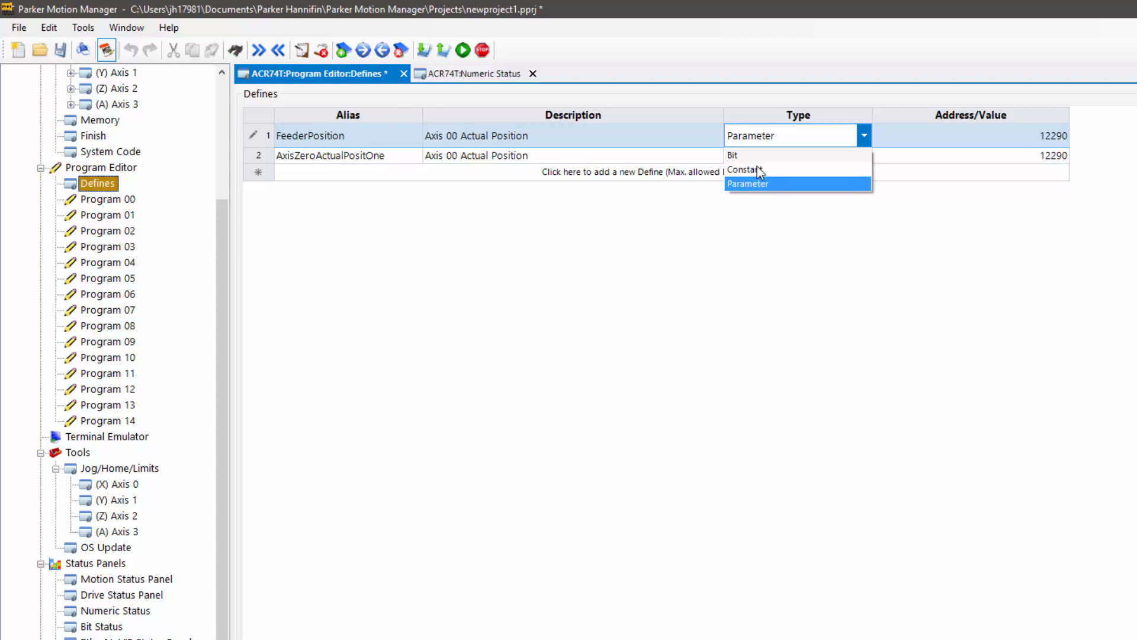
left_click(741, 155)
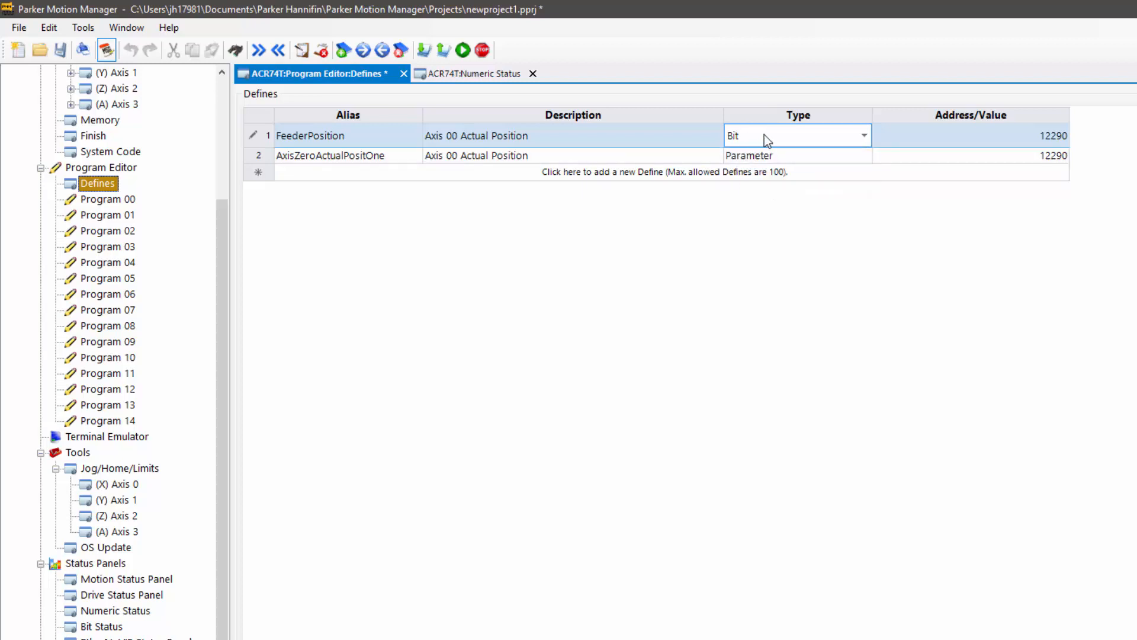
left_click(809, 137)
left_click(768, 183)
Open the Bit Status panel, view the options available for BIT768 Not In Position, and return to the Numeric Status panel.
double_click(102, 627)
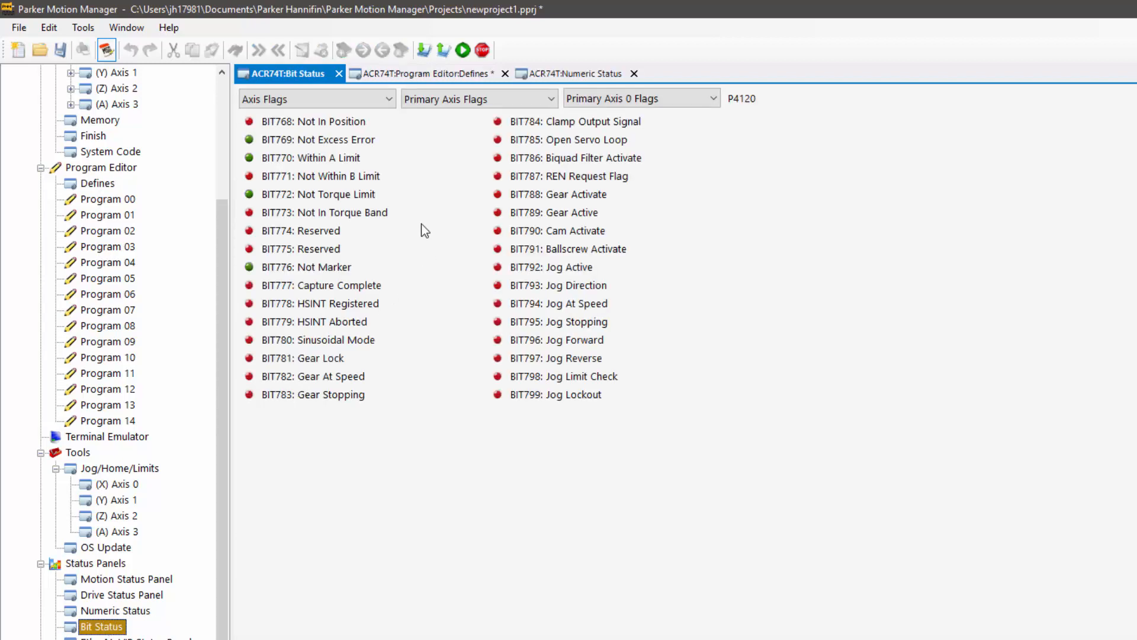
right_click(328, 124)
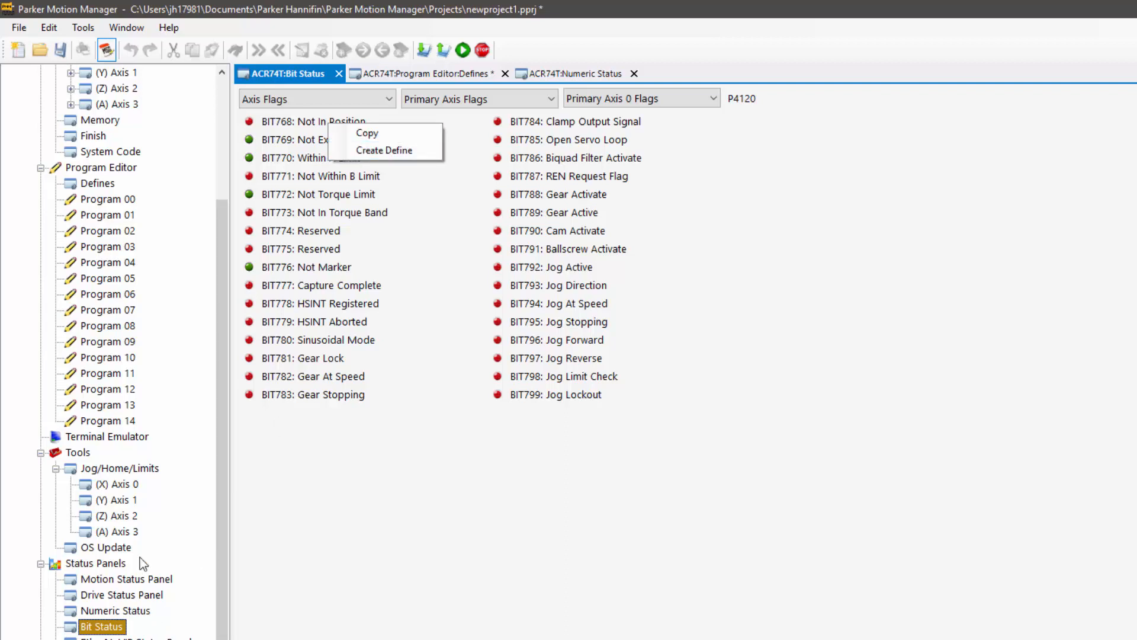
double_click(115, 610)
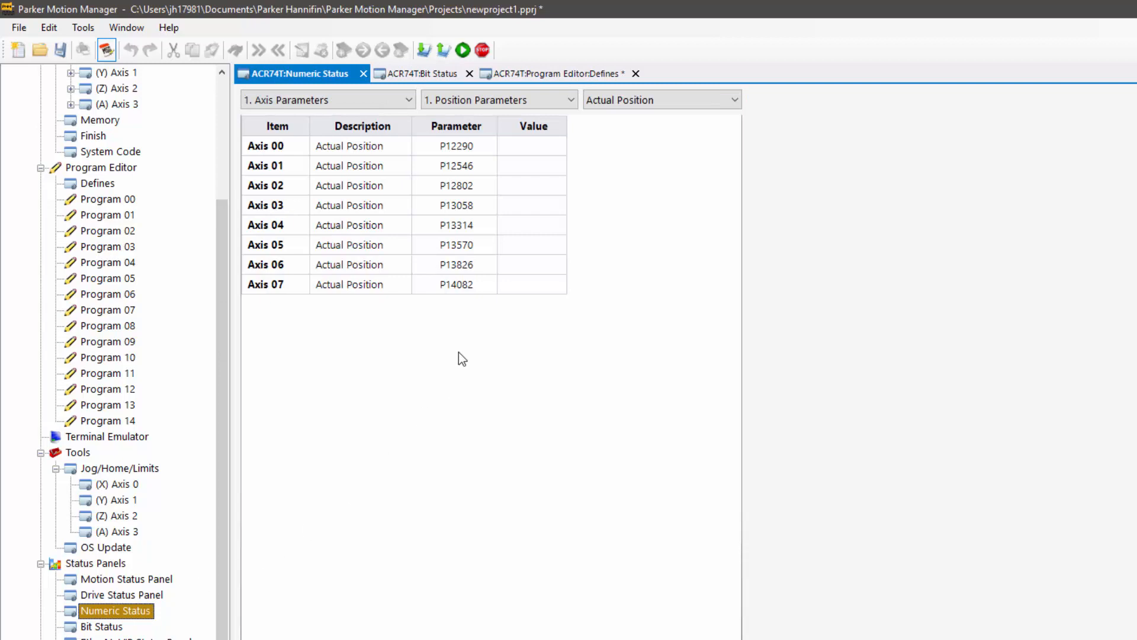